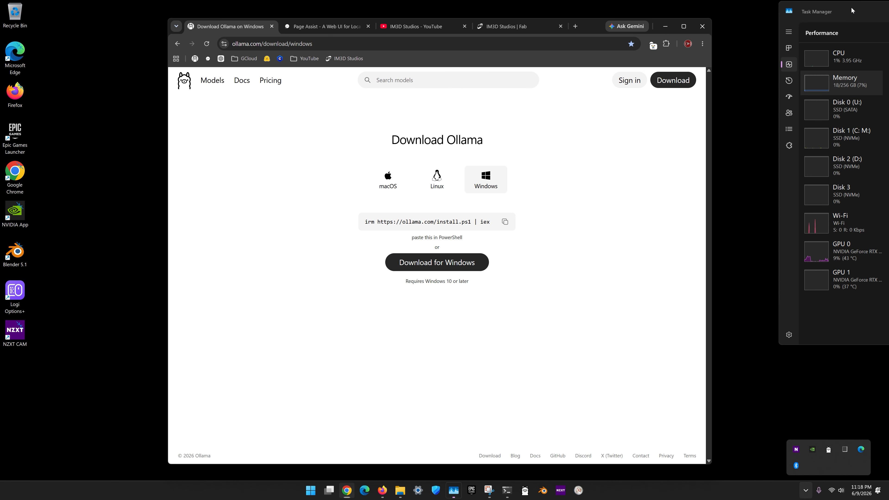
- Bring Task Manager into view to review the CPU and memory specifications, and move it back beside the browser
drag(852, 11, 346, 66)
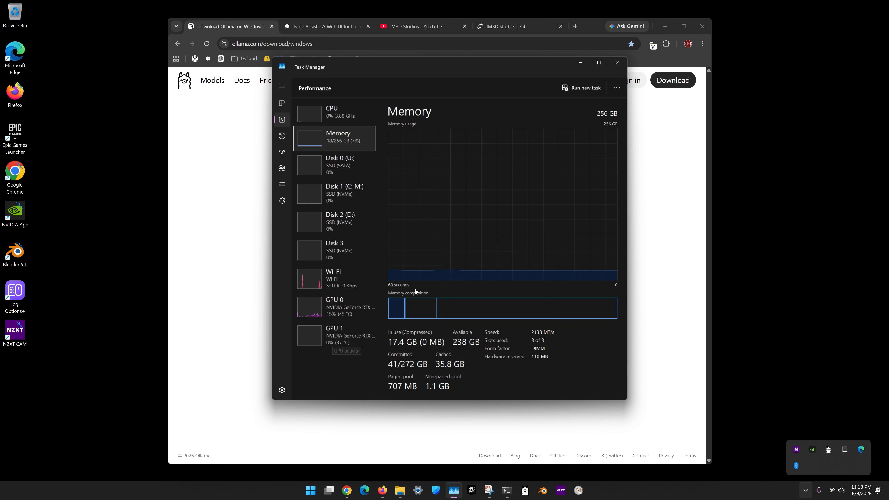
click(343, 114)
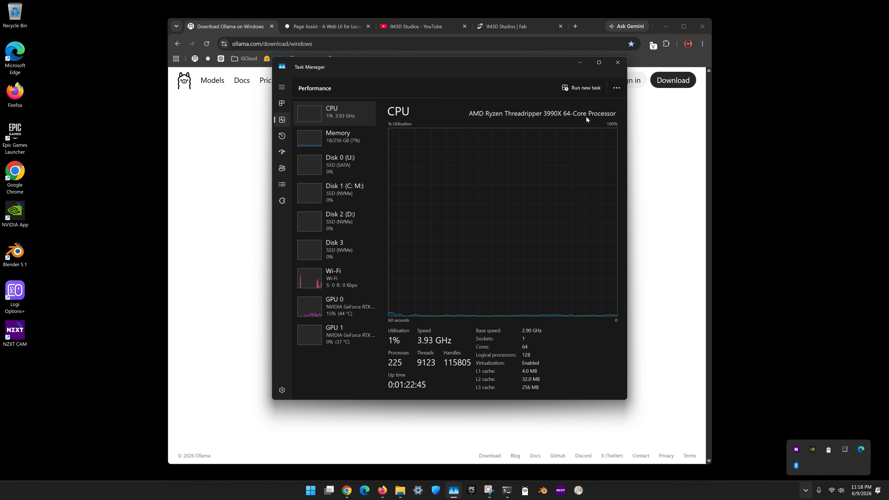
click(356, 140)
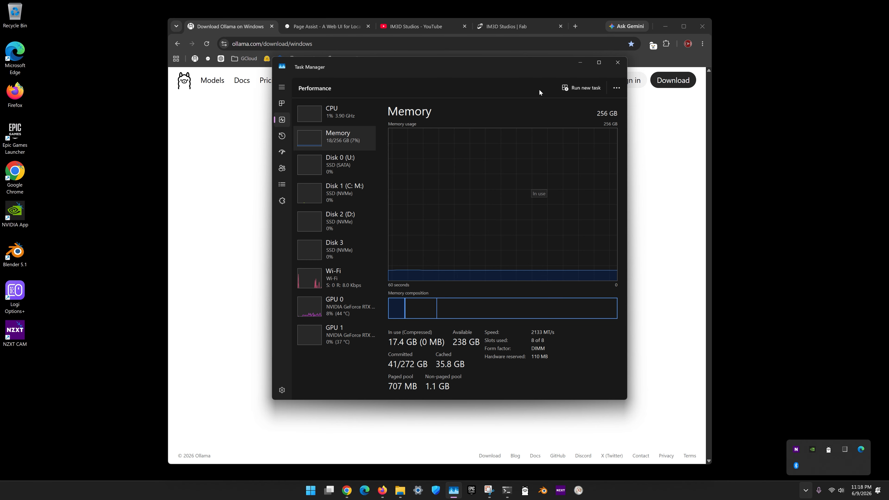
drag(334, 61, 845, 3)
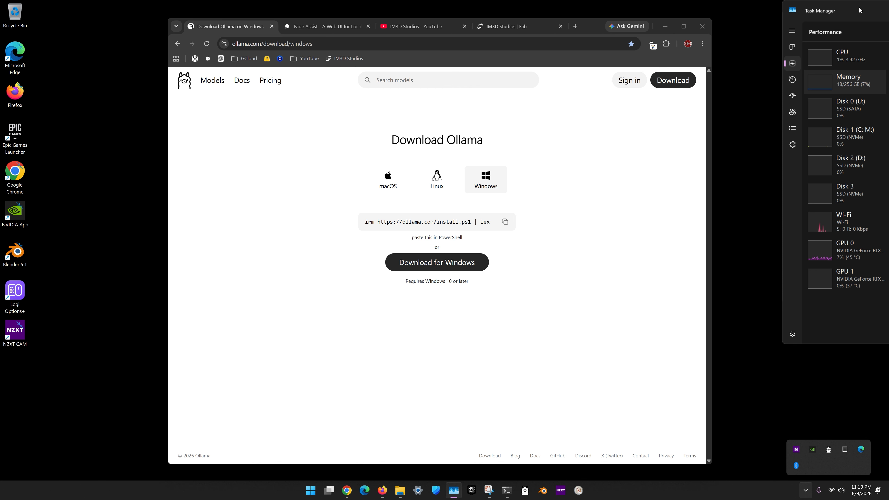
drag(859, 9, 852, 11)
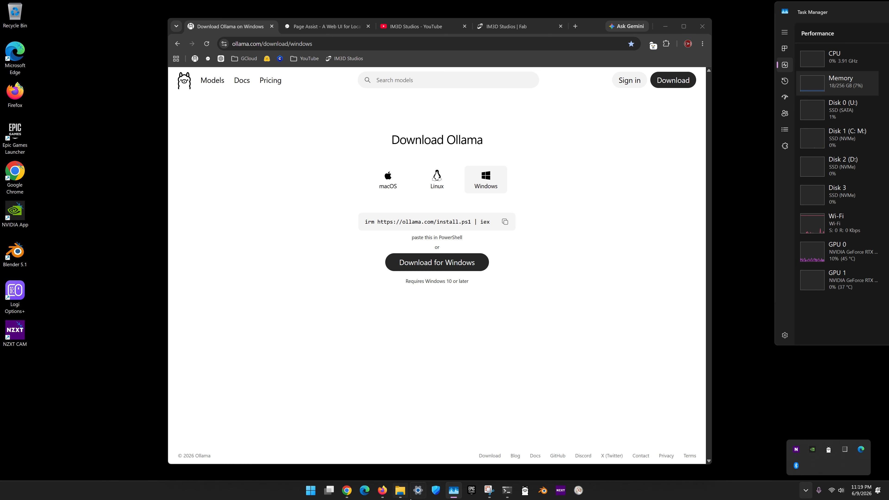
- Check the Downloads folder for the OllamaSetup installer and minimize the folder window
click(400, 491)
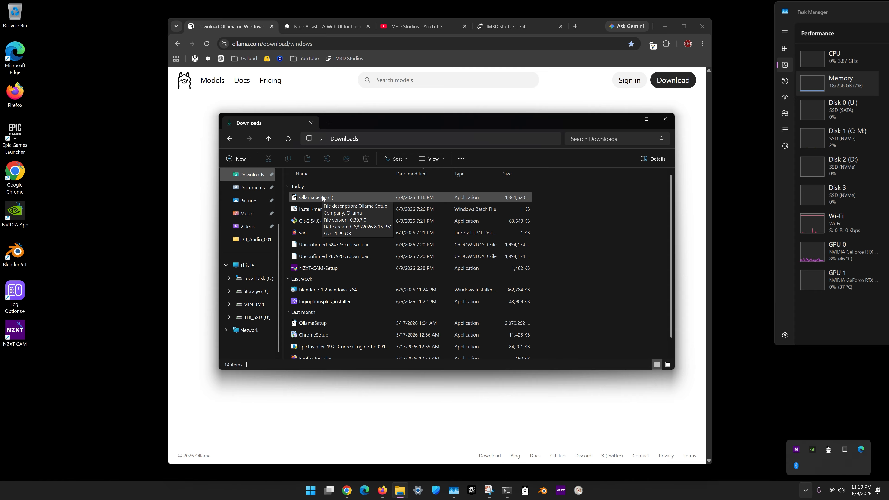
click(628, 119)
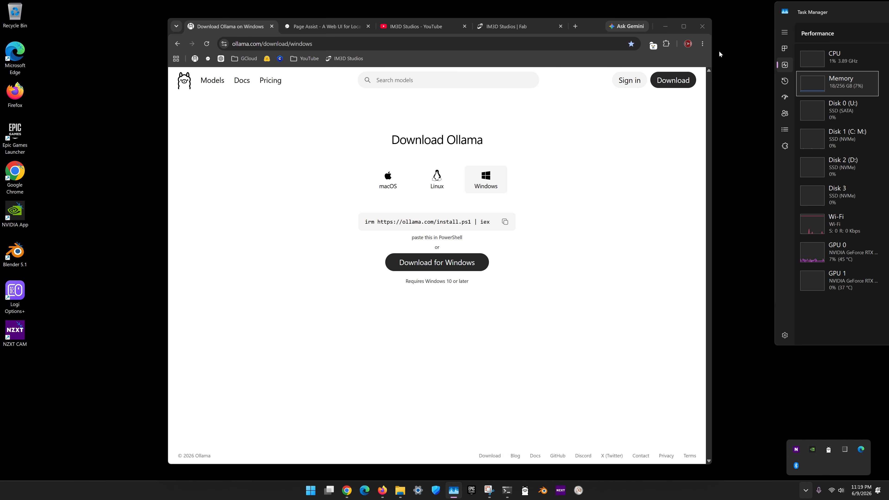
- Search the Chrome Web Store for "page ass" and check the browser's list of installed extensions
click(703, 44)
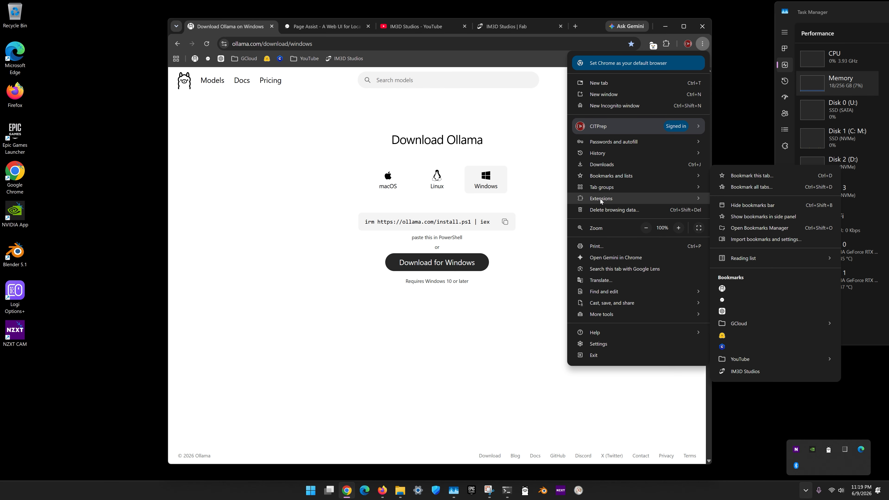
mouse_move(600, 199)
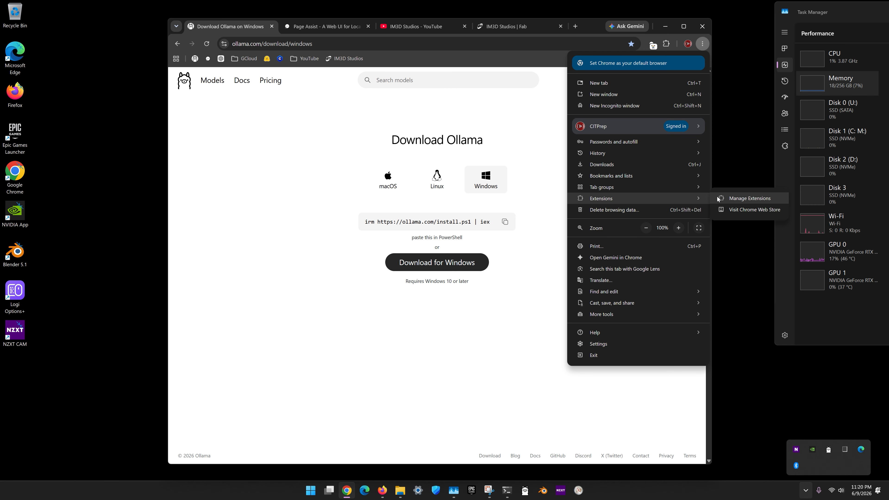
click(743, 212)
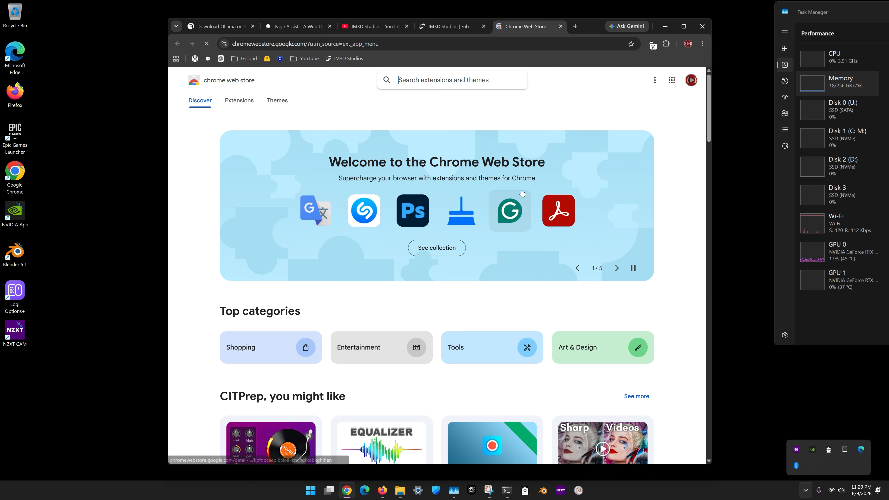
click(434, 80)
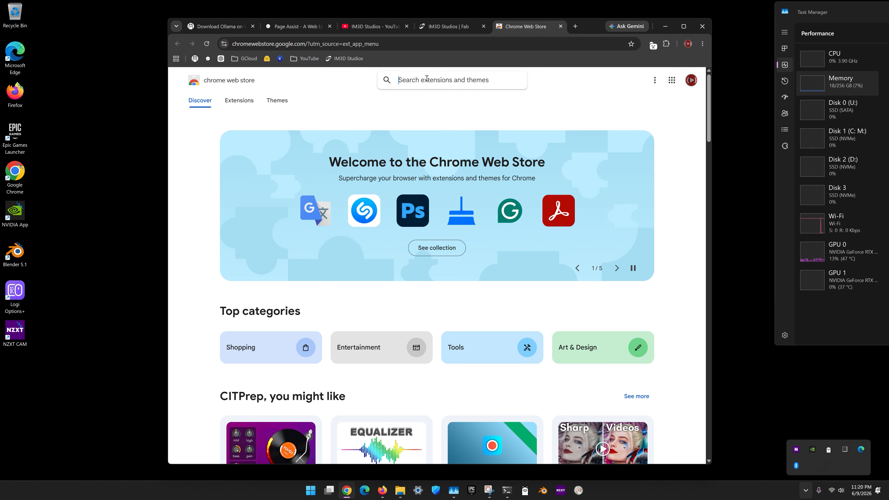
text(page ass)
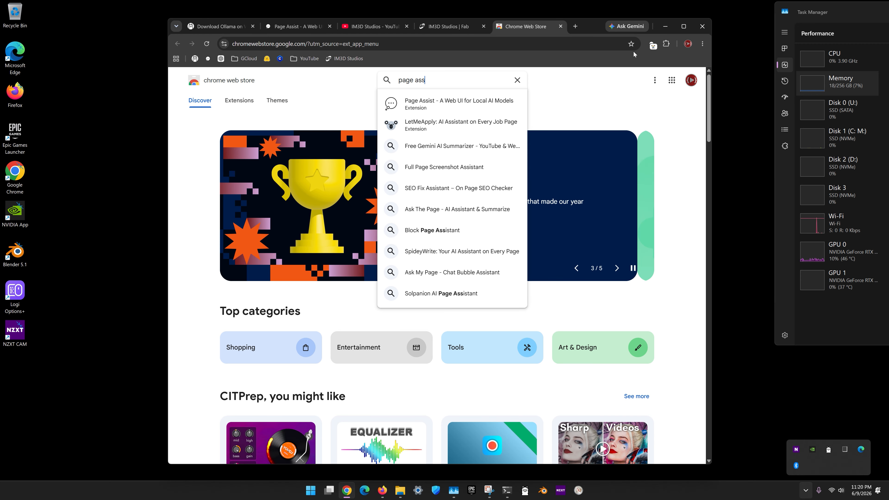
click(667, 44)
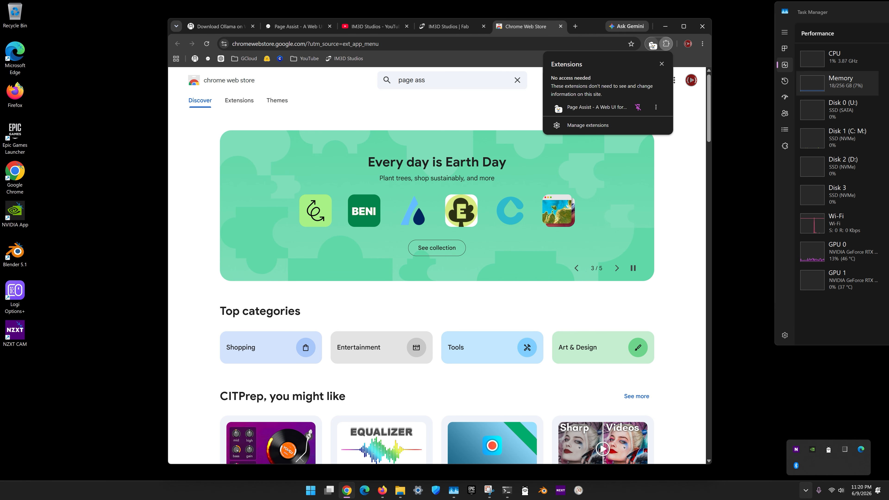
click(641, 36)
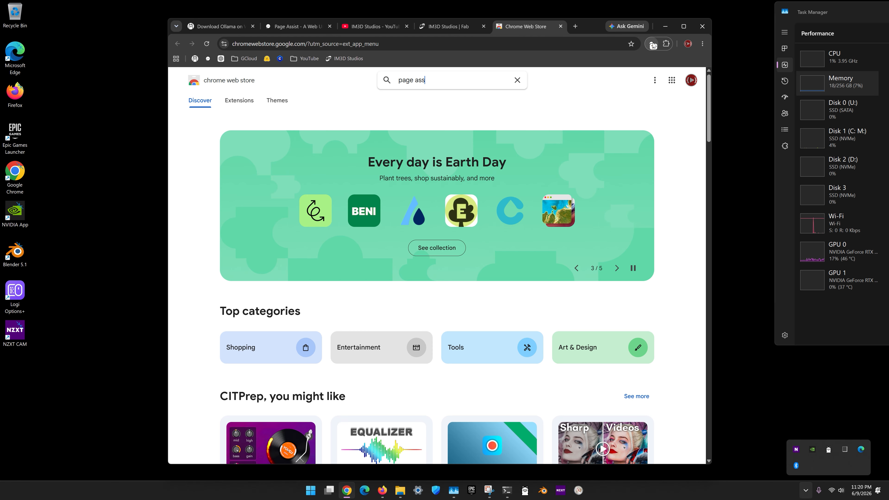
- Open the bookmarked Page Assist interface and submit the dictated question "what is your name" to qwen3.5:9b
click(208, 58)
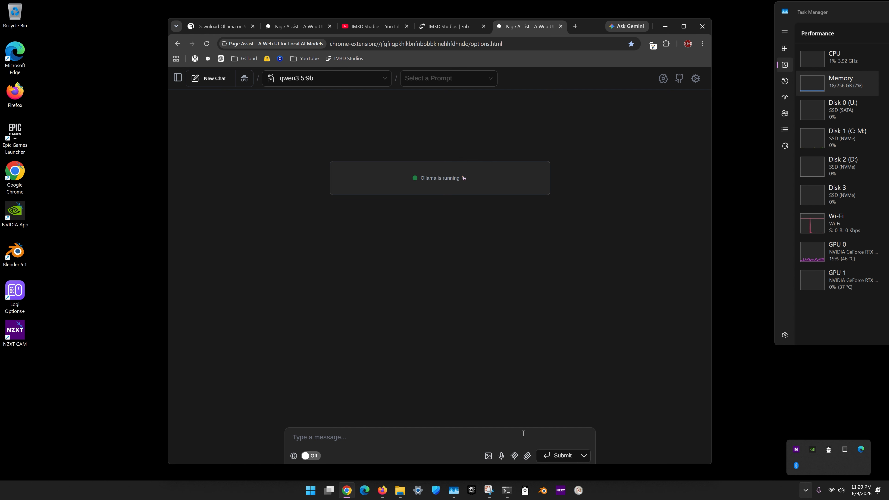
click(501, 455)
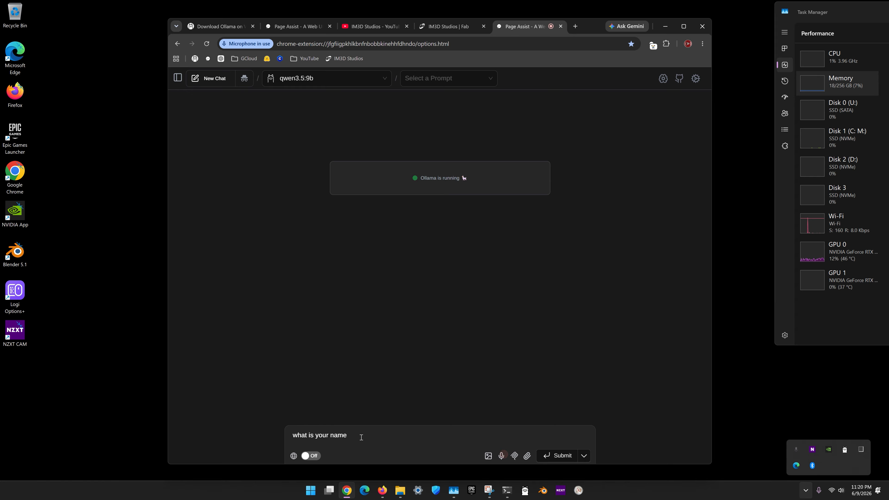
click(566, 459)
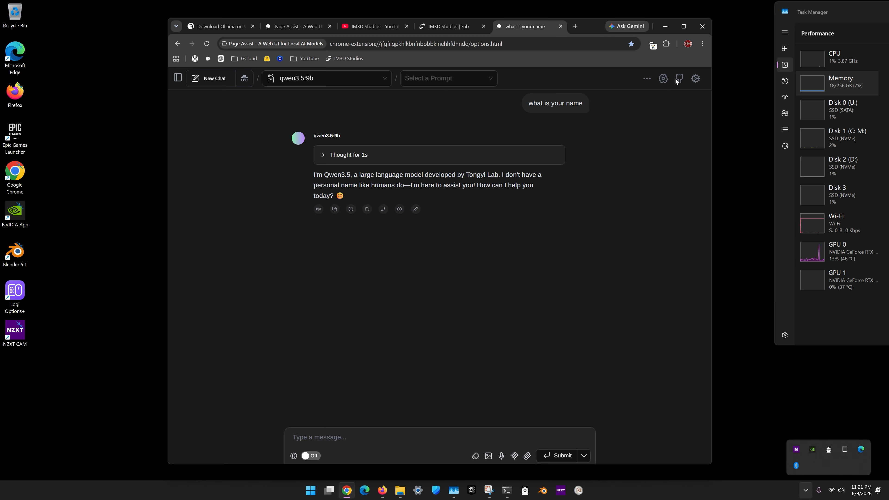
- Open the model management settings in Page Assist and follow the link to get more models from Ollama
click(696, 80)
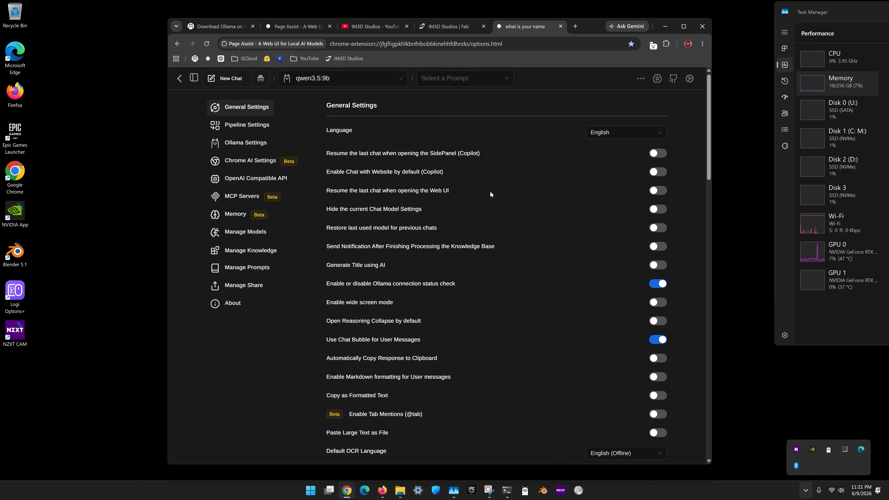
click(249, 235)
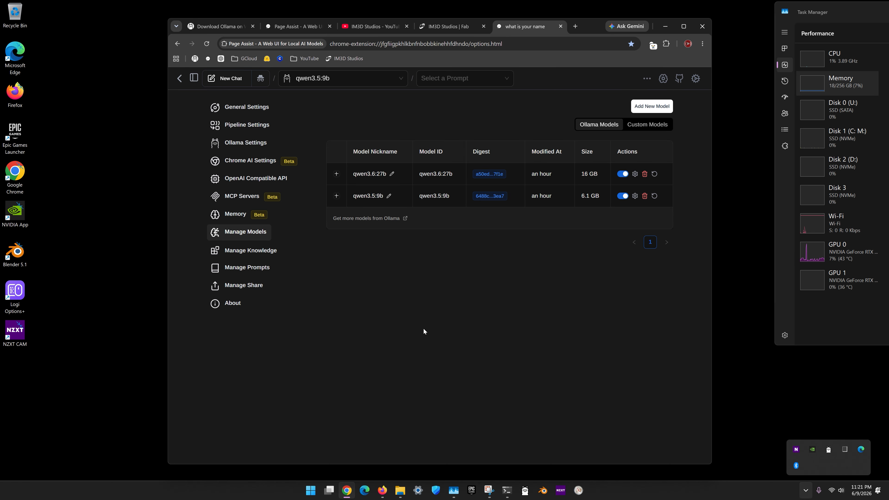
click(387, 222)
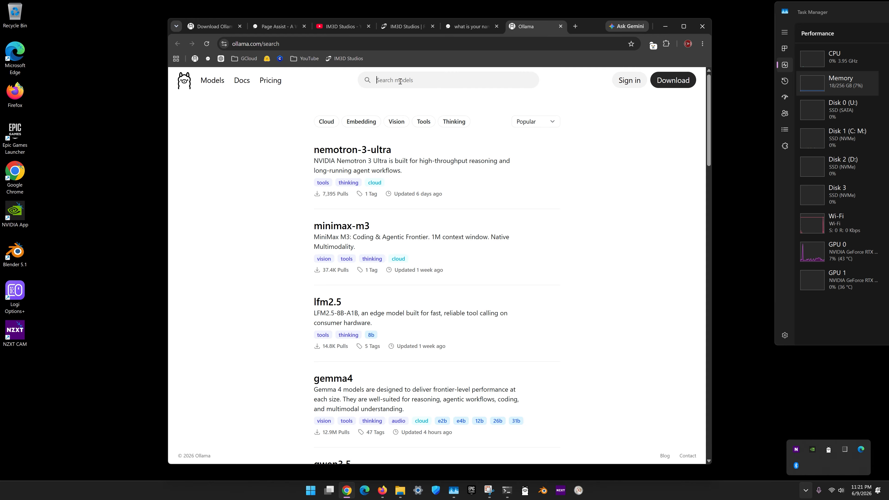
- Search the Ollama model library for "lama", browse the matches, and clear the search to browse the popular models
text(lama)
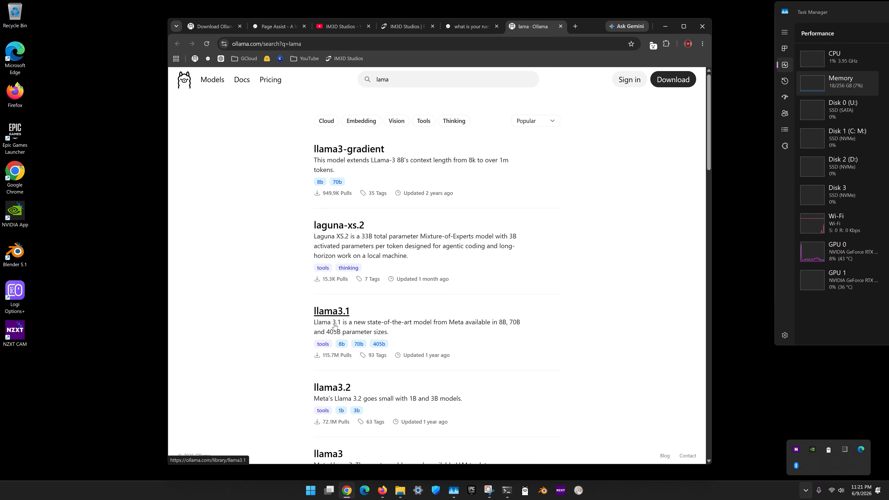
scroll(329, 311, down, 5)
scroll(329, 322, down, 6)
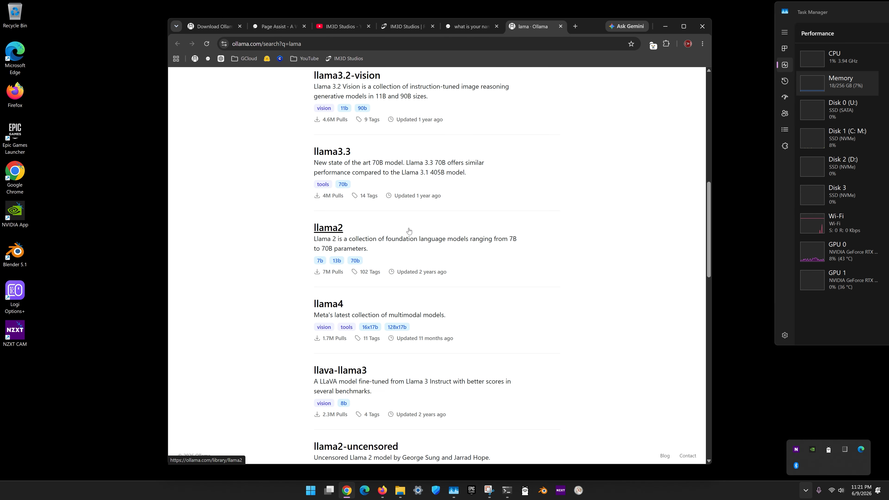
scroll(408, 233, up, 13)
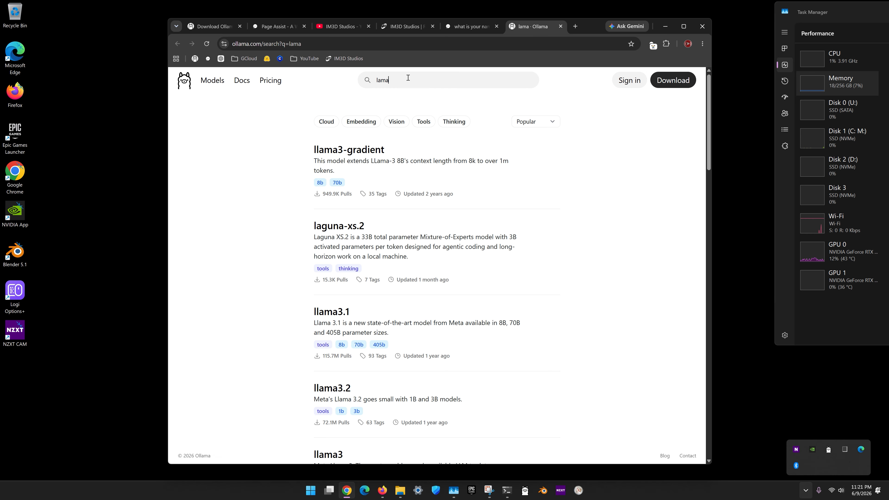
drag(407, 80, 352, 82)
key(BackSpace)
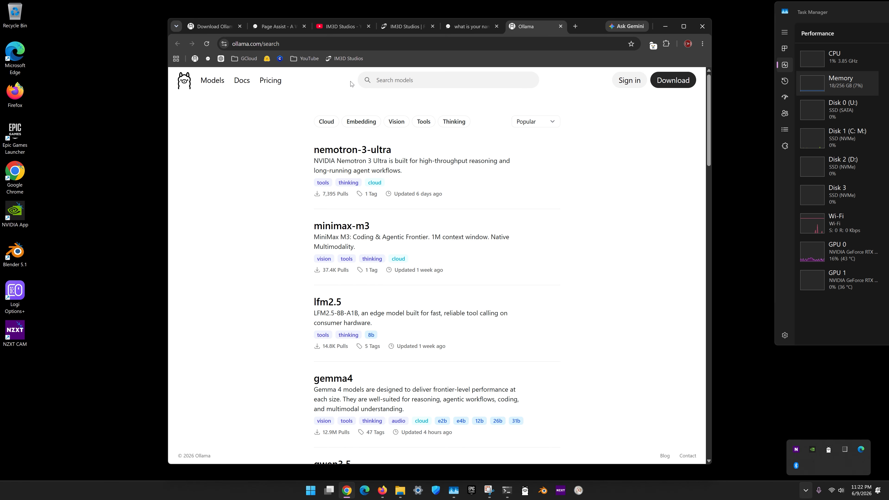
scroll(464, 259, down, 3)
scroll(464, 259, up, 3)
- Search the Ollama model library for "llama" and open the llama4 model page
text(la)
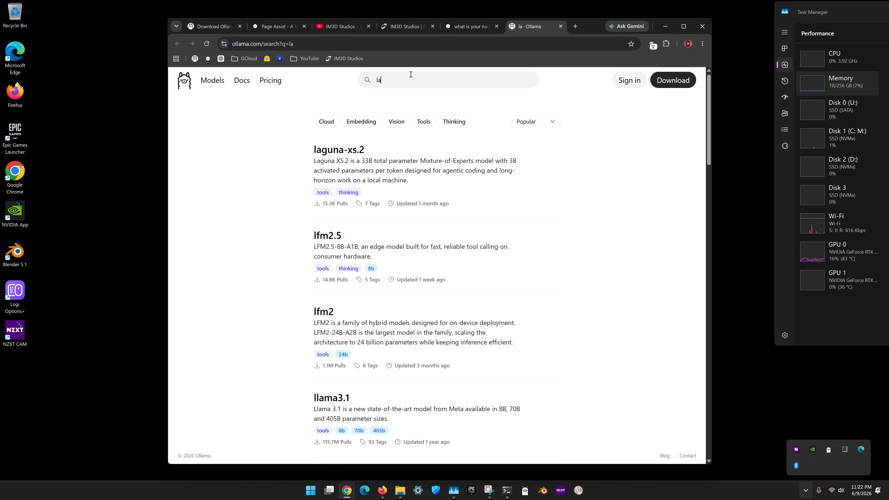
key(BackSpace)
key(BackSpace)
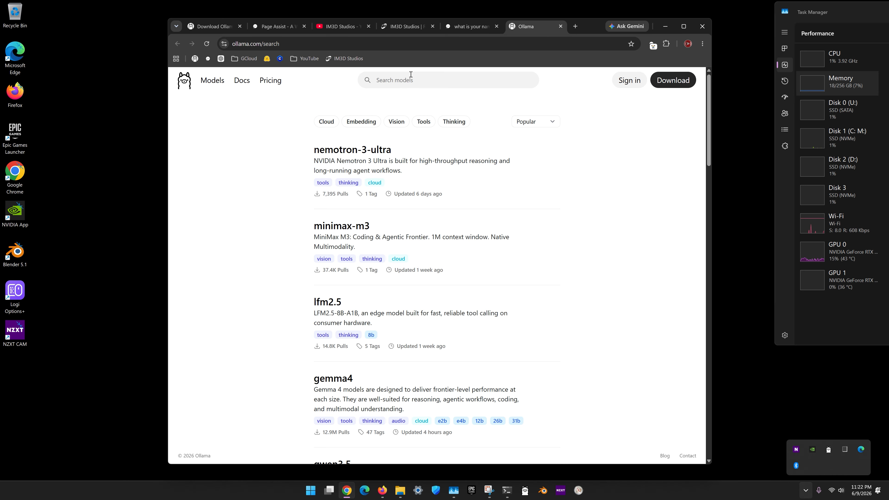
text(llama)
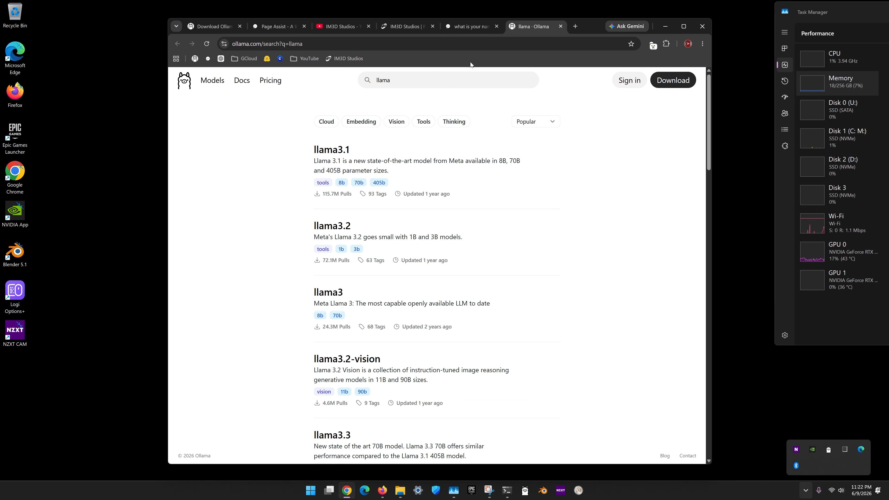
scroll(502, 239, down, 8)
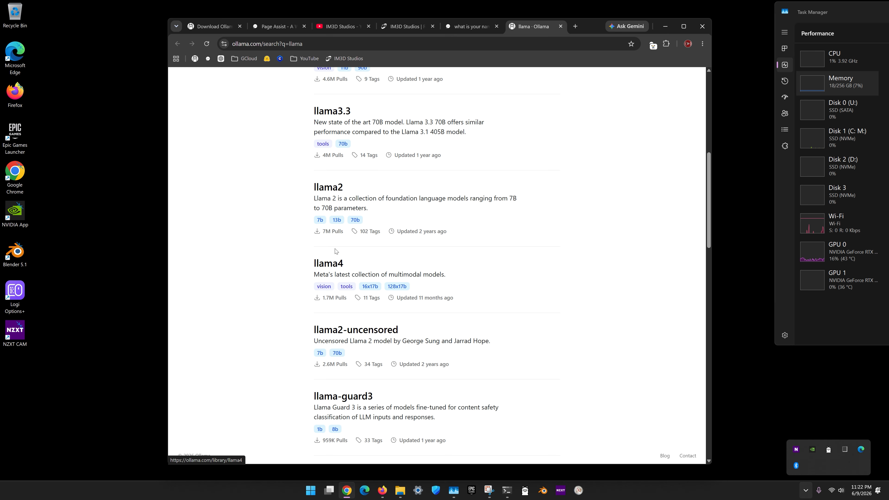
click(329, 263)
- Pull the llama4:16x17b model locally through the Page Assist extension and confirm the download
scroll(538, 259, down, 5)
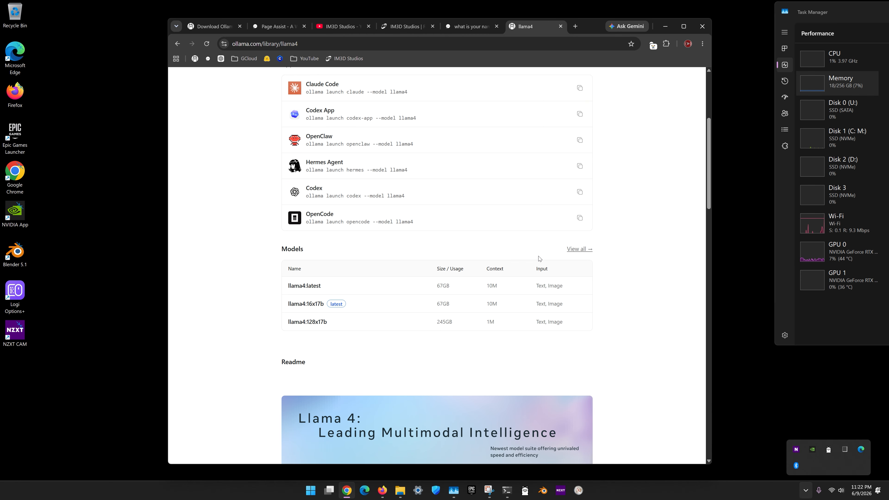
scroll(539, 259, down, 1)
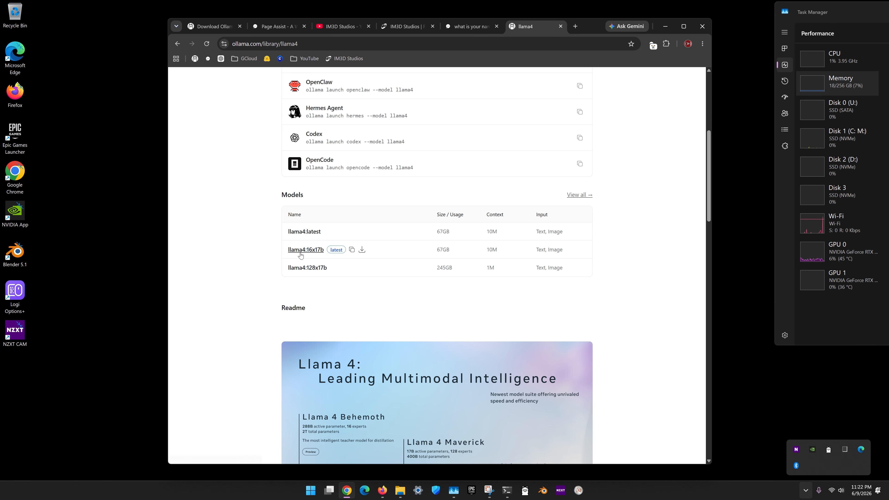
click(362, 250)
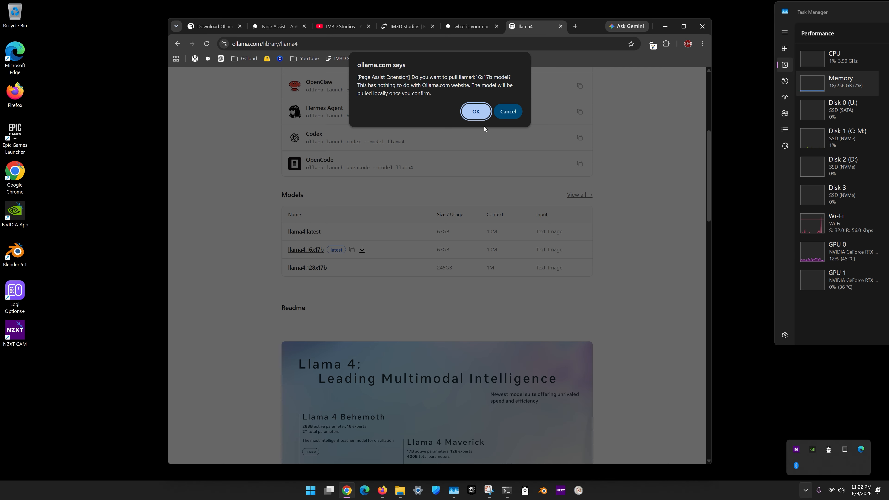
click(477, 111)
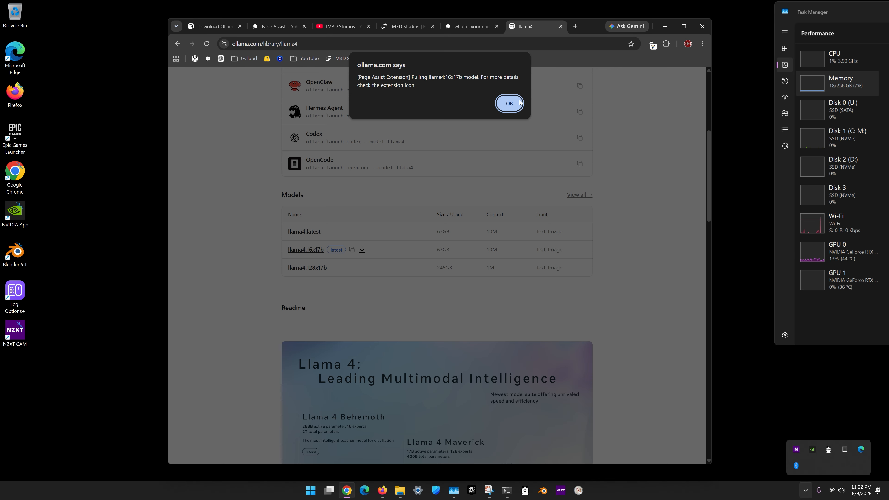
key(Return)
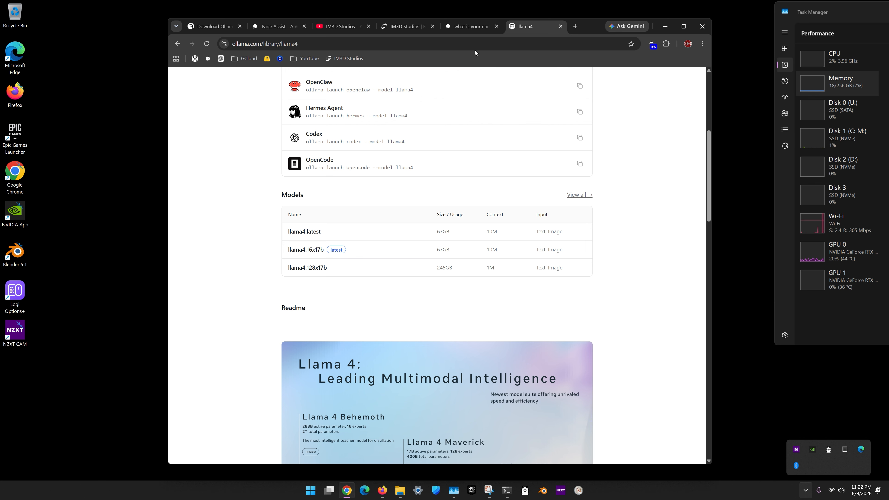
- Open Page Assist in place of the llama4 page and switch to the Page Assist tab that was already open
click(208, 59)
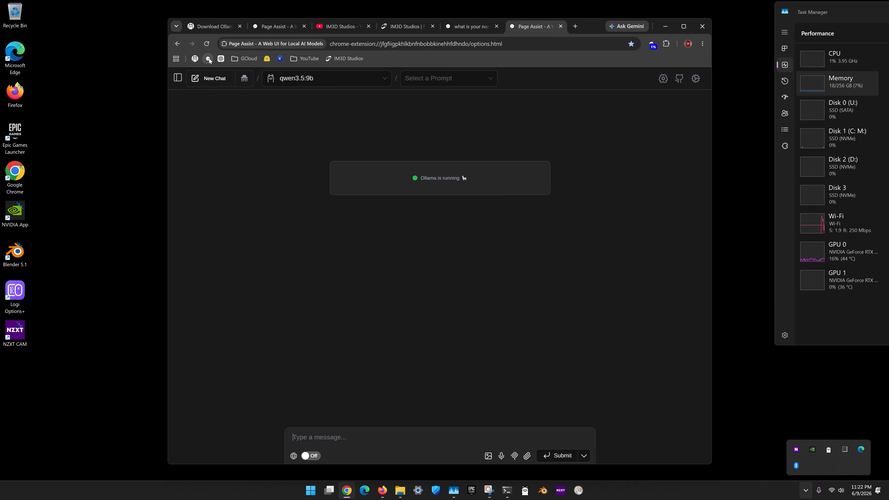
click(270, 28)
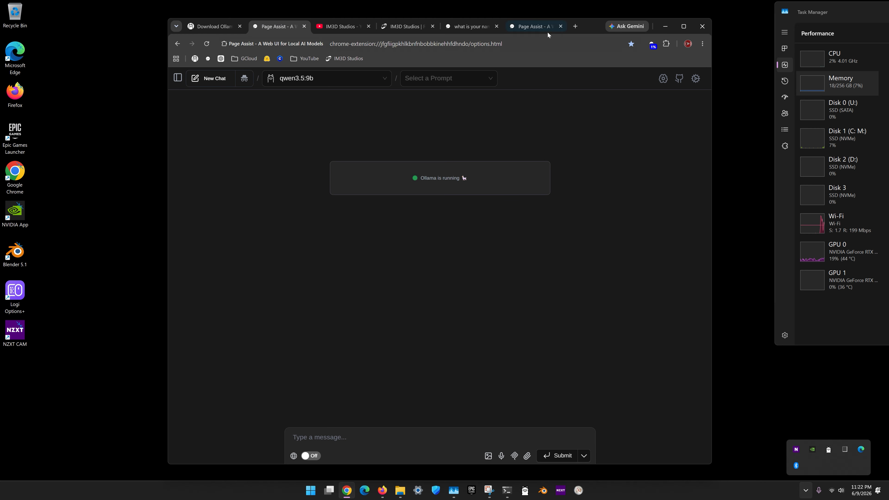
- Close the duplicate Page Assist tab and open the extension's Memory settings
click(560, 28)
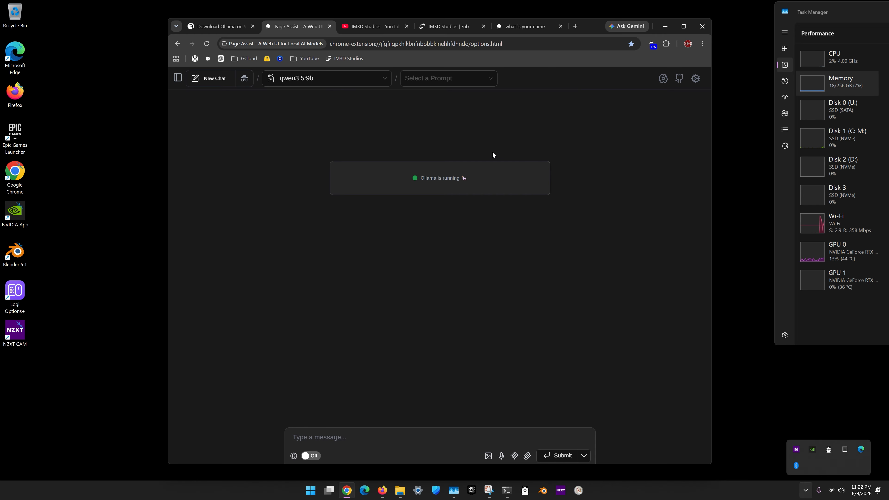
click(695, 78)
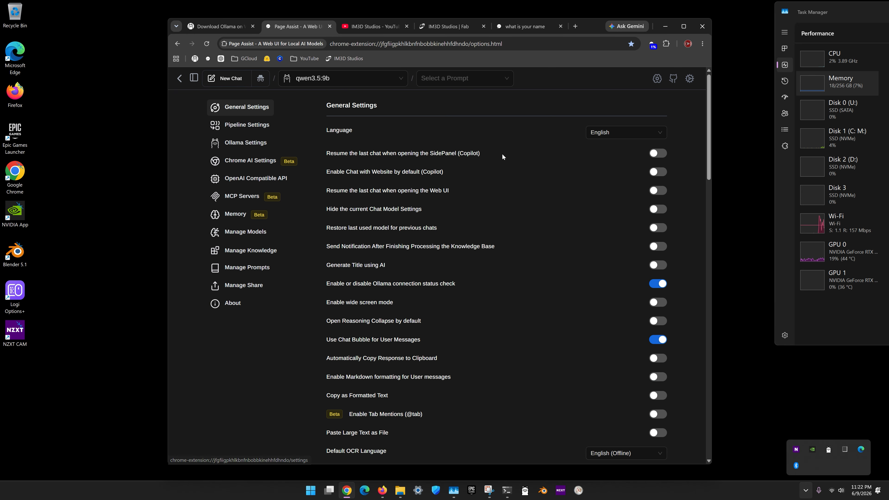
click(236, 215)
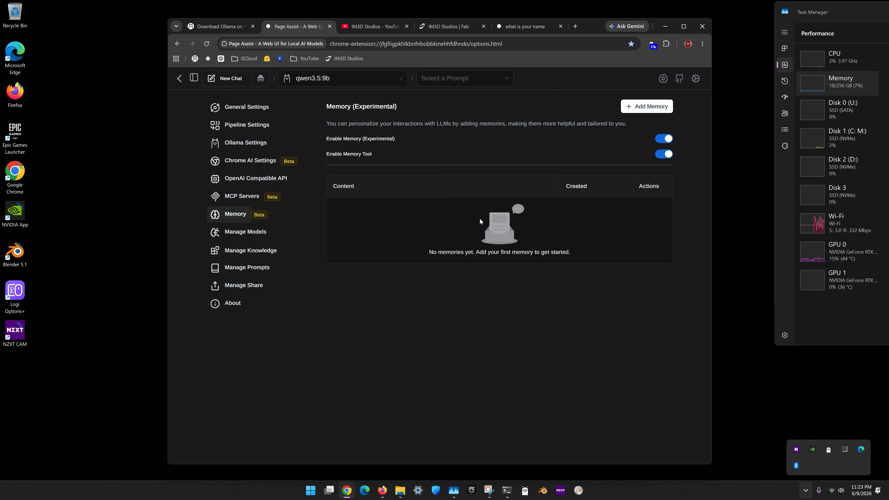
- Add a new memory with the content "your name is Mary"
click(635, 110)
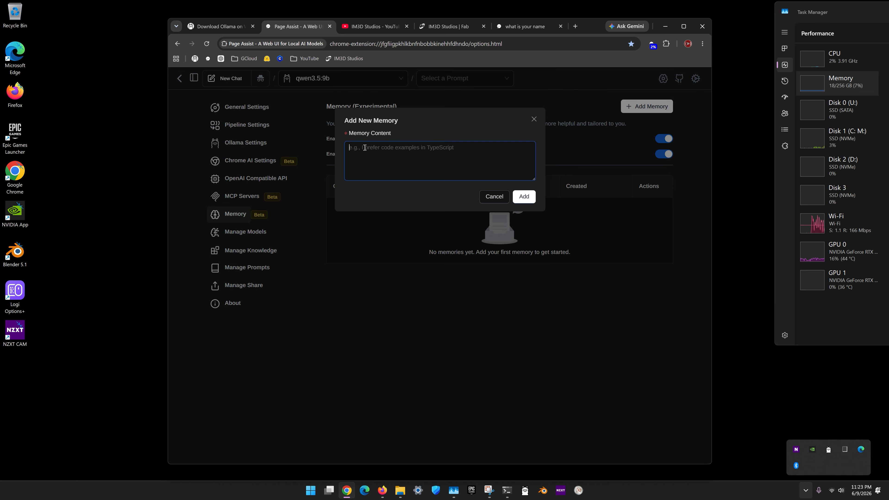
text(your nam)
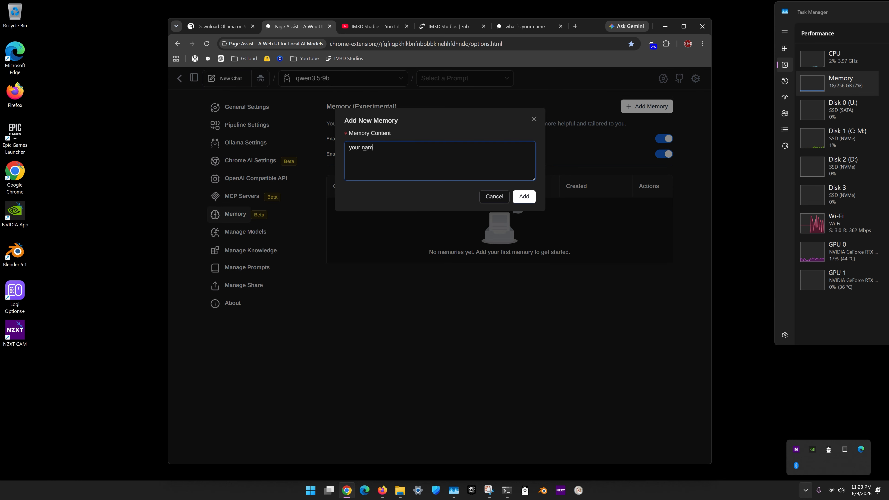
text(e is hama)
key(BackSpace)
text(na)
key(BackSpace)
key(BackSpace)
key(BackSpace)
key(BackSpace)
text(Mary)
click(523, 197)
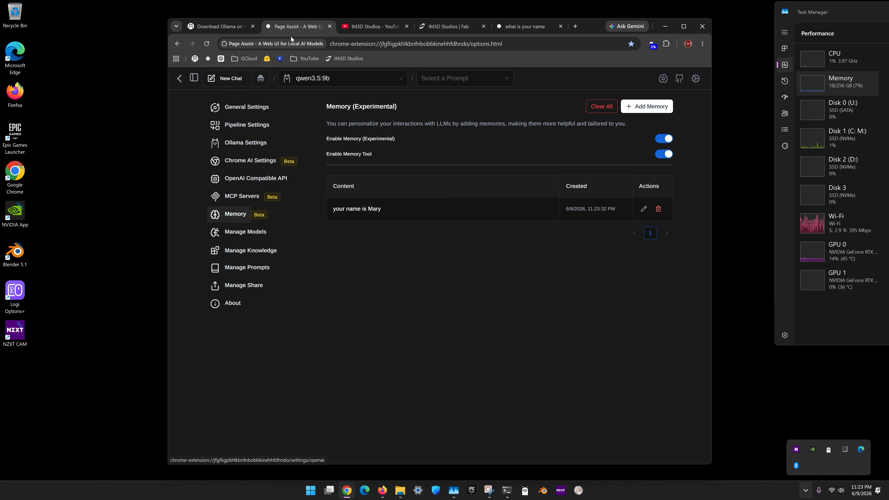
- In the general settings, choose the Google UK English Female text-to-speech voice and save the speech settings
click(260, 112)
scroll(566, 258, down, 15)
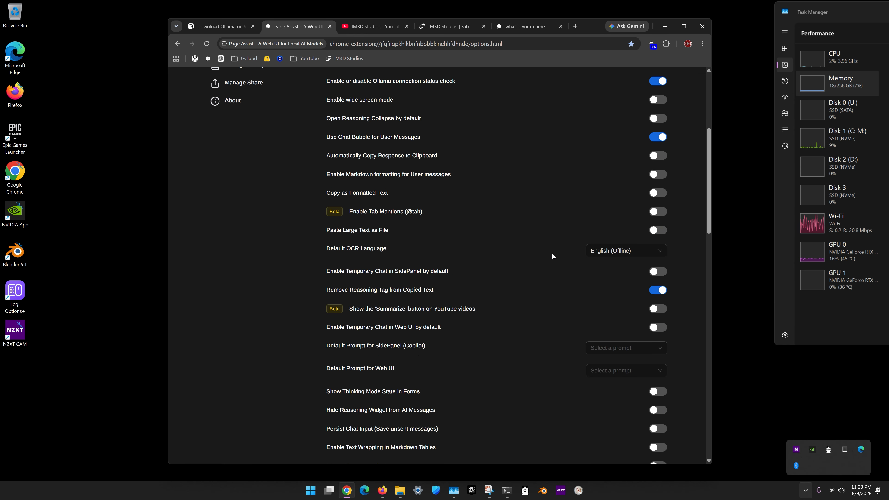
scroll(508, 264, down, 7)
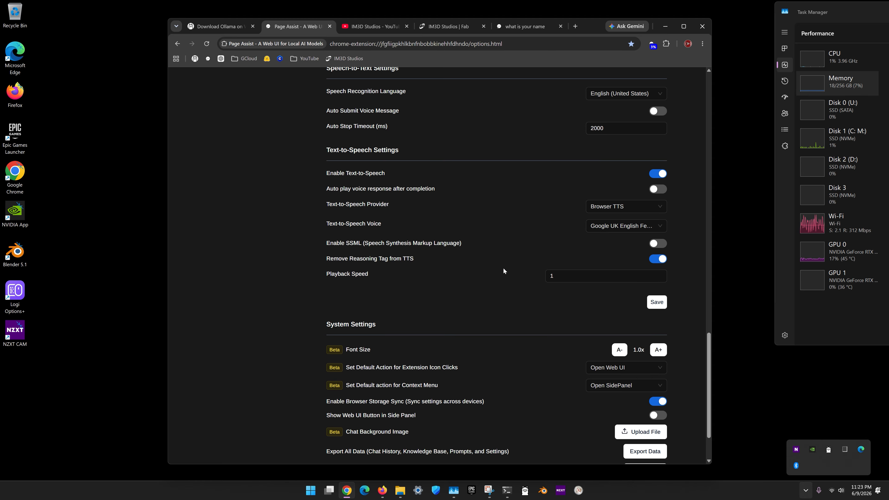
scroll(505, 277, up, 4)
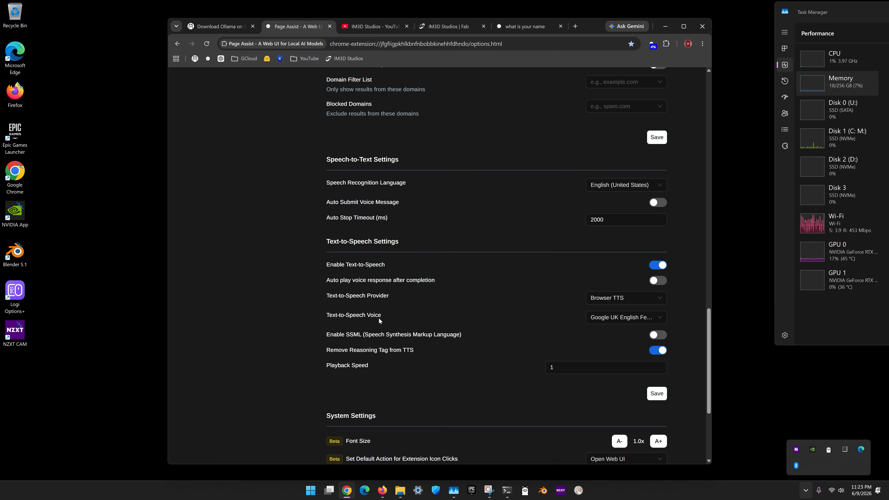
click(660, 320)
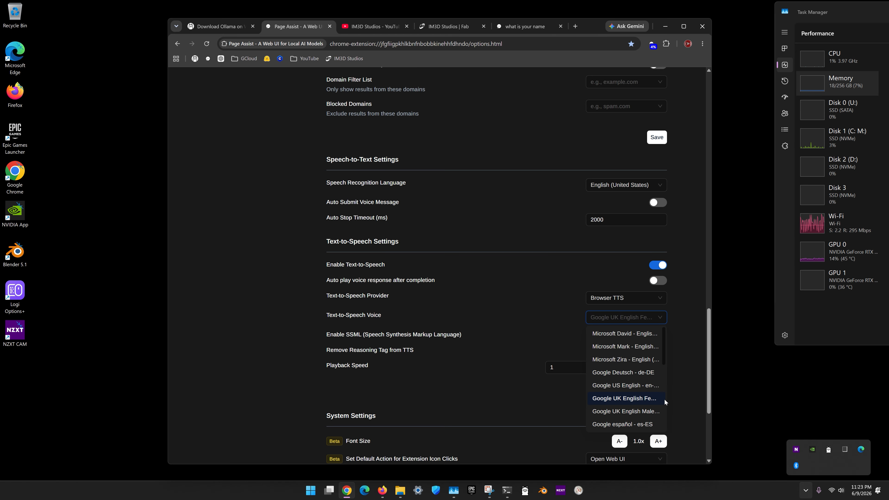
click(634, 400)
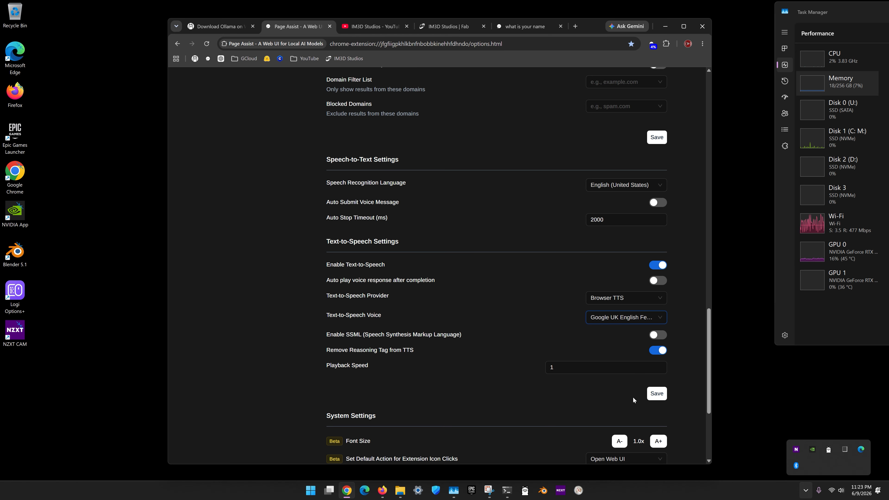
scroll(655, 309, down, 1)
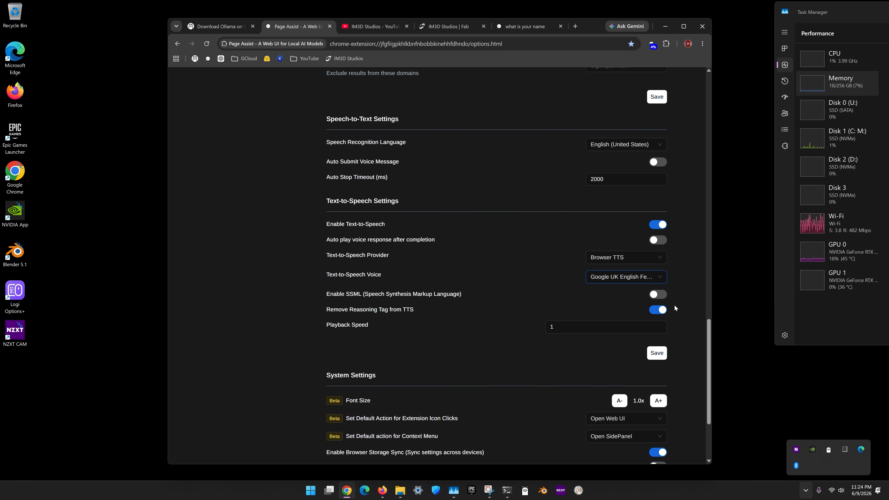
click(656, 354)
scroll(591, 329, up, 20)
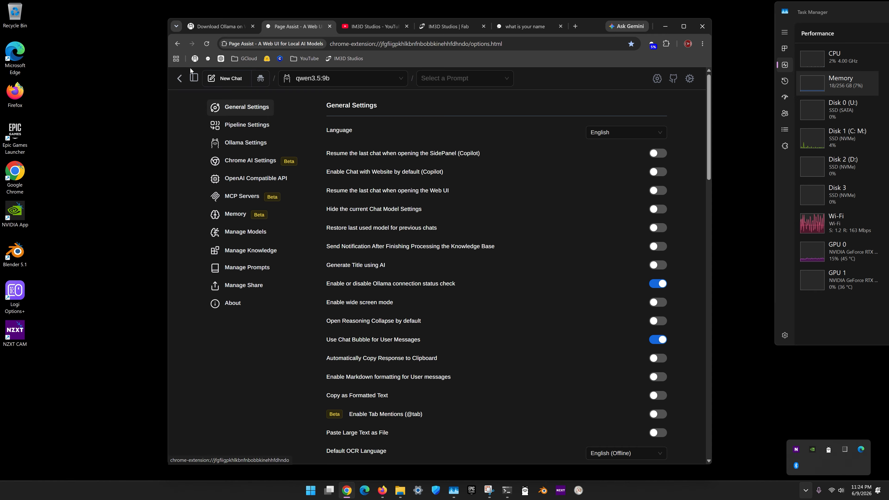
- Return to the chat, check the selectable models while keeping qwen3.5:9b, and reload the page
click(180, 78)
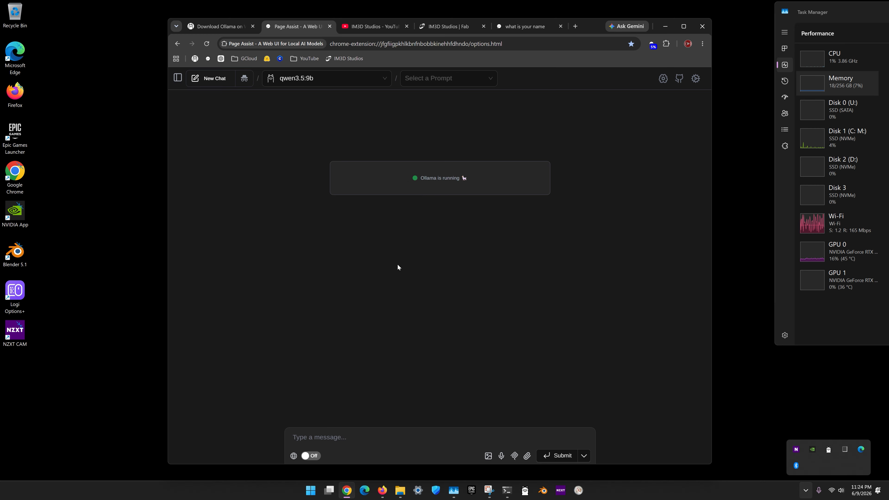
click(284, 83)
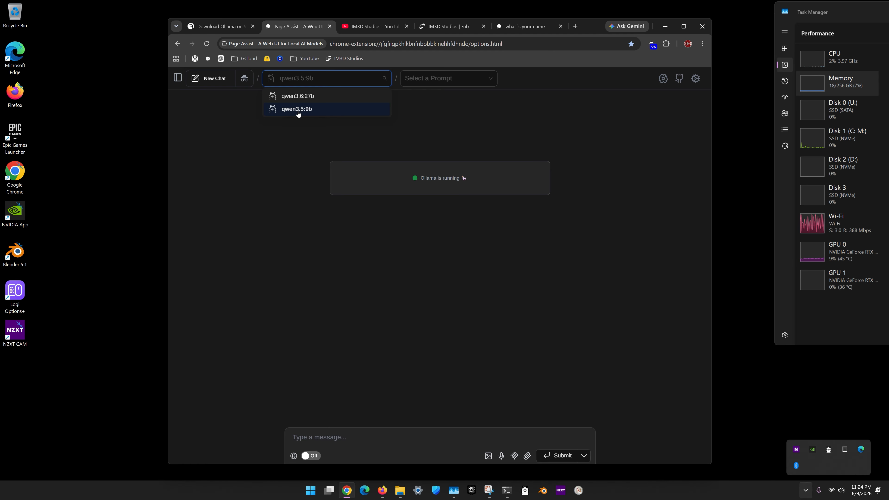
click(392, 141)
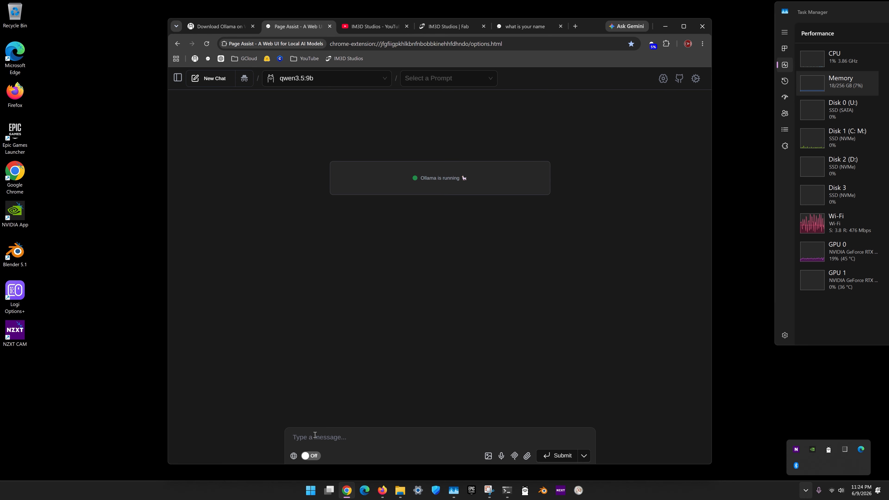
click(206, 44)
- Try speech-to-text dictation in the message field and delete the dictated text
click(501, 456)
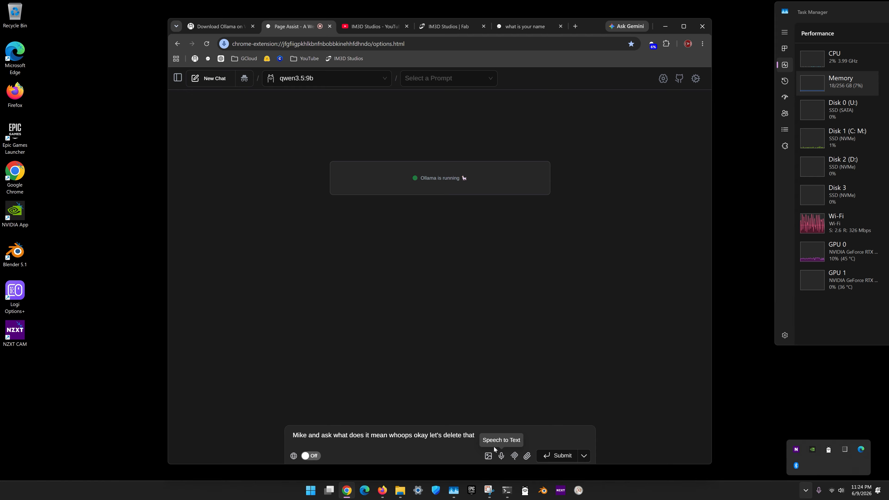
click(501, 455)
drag(477, 436, 288, 404)
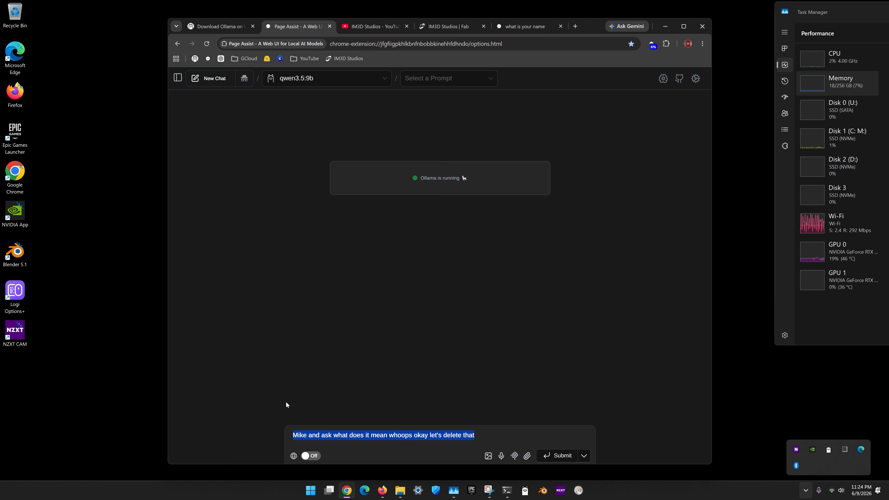
key(BackSpace)
- Ask the qwen3.5:9b model "what is your name?"
text(w)
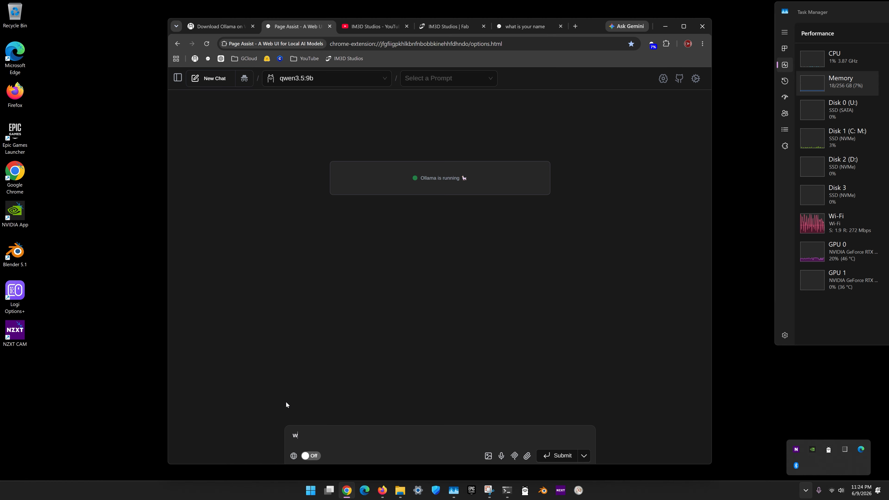
text(hat is your name?)
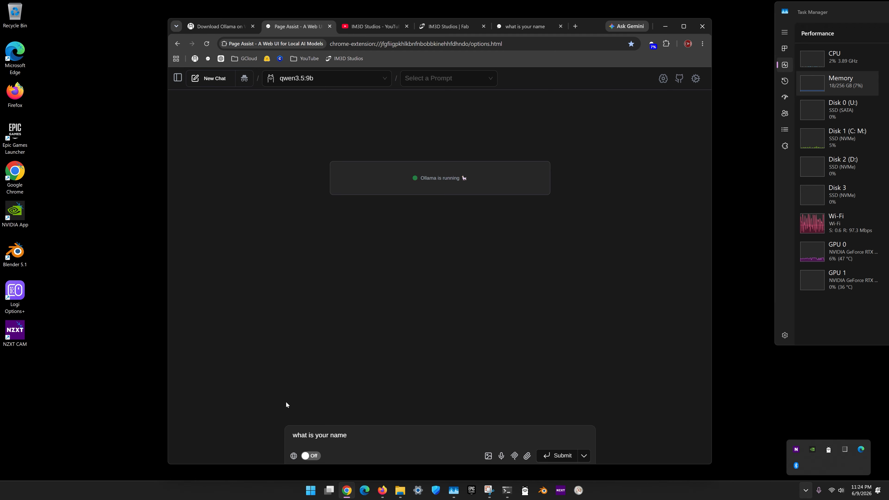
click(555, 459)
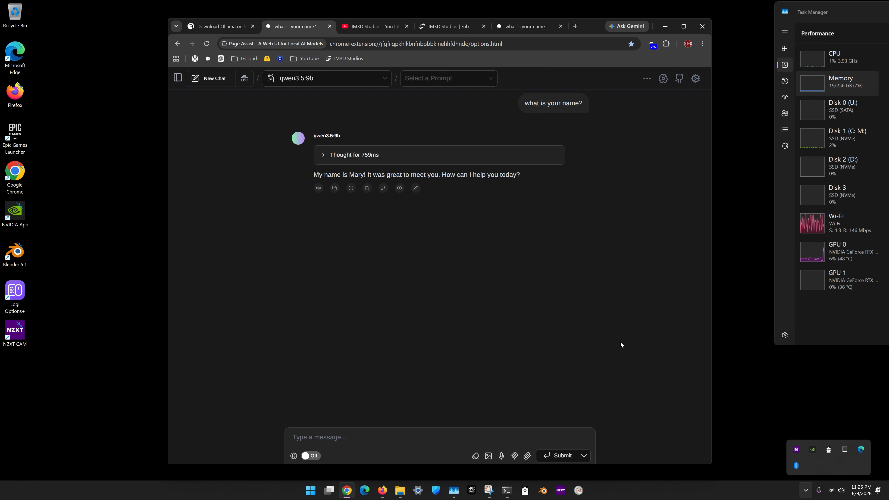
- Send the message "i want to learn comfyUI" to the model and look through its reply
click(358, 435)
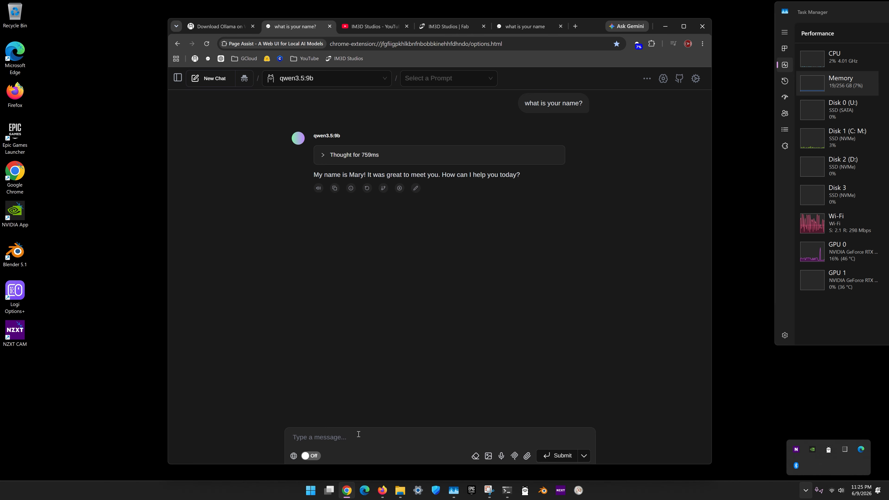
text(i wan)
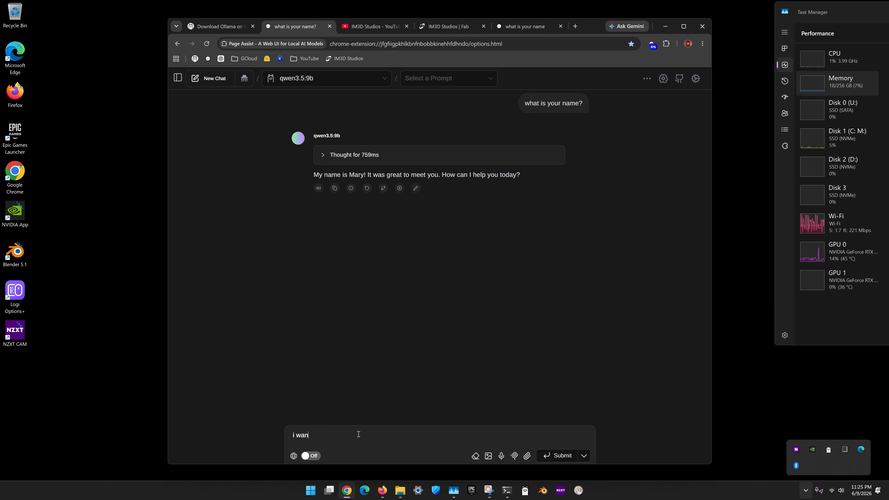
text(t to learn com)
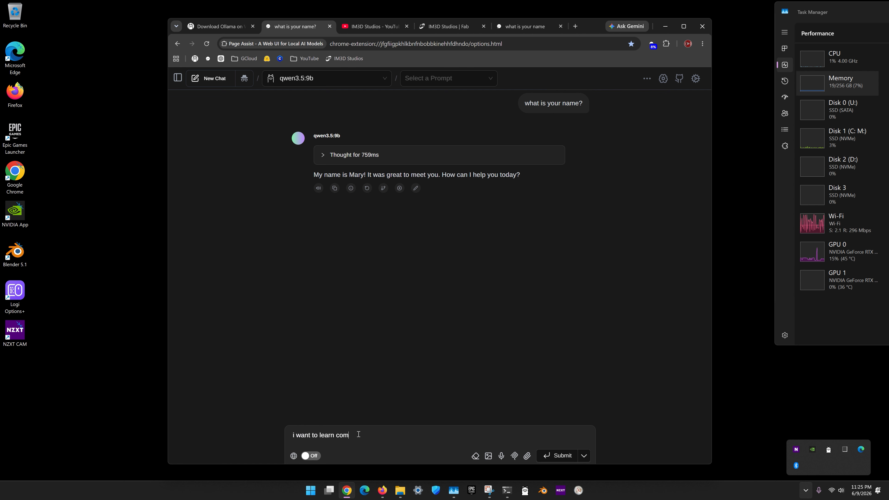
text(fyUI)
click(563, 456)
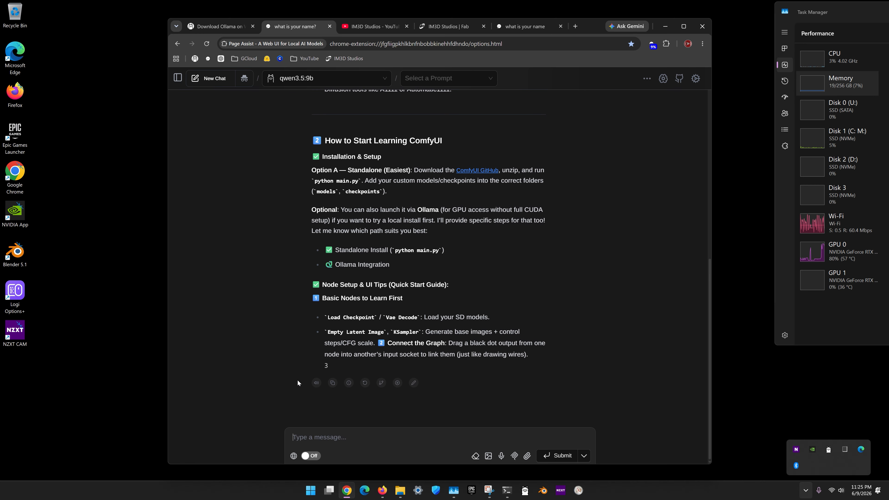
scroll(601, 334, up, 7)
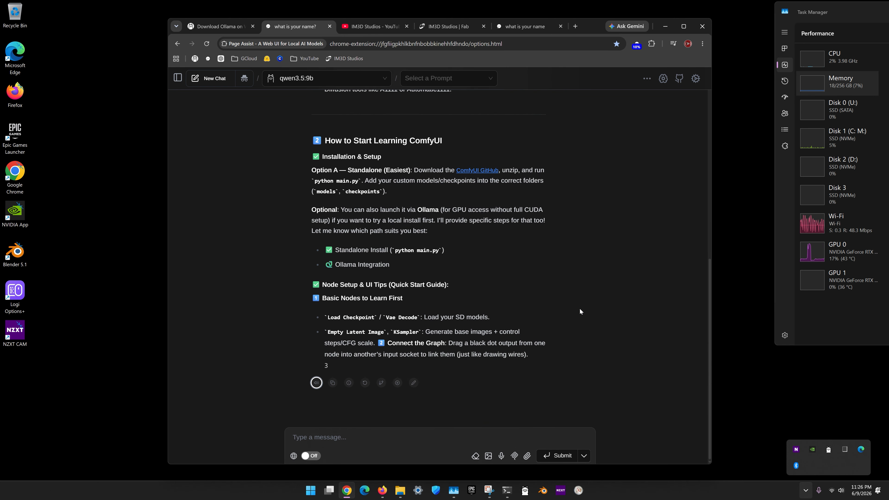
scroll(580, 309, up, 12)
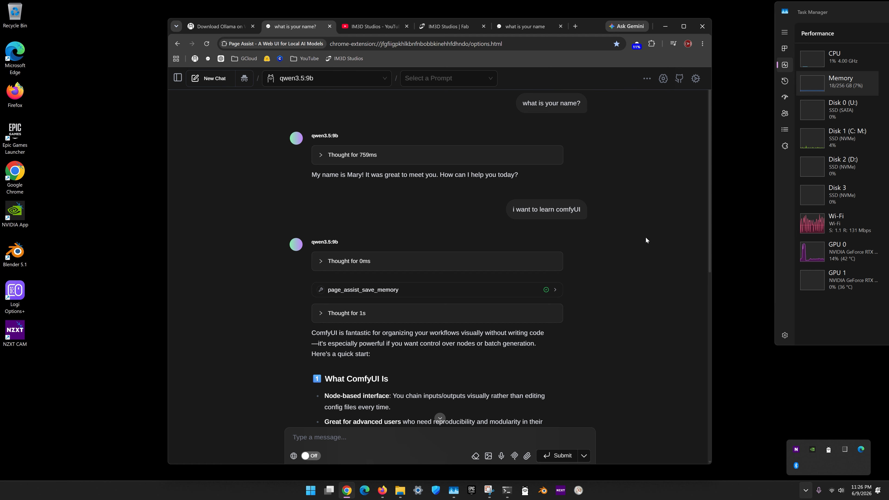
scroll(639, 263, down, 5)
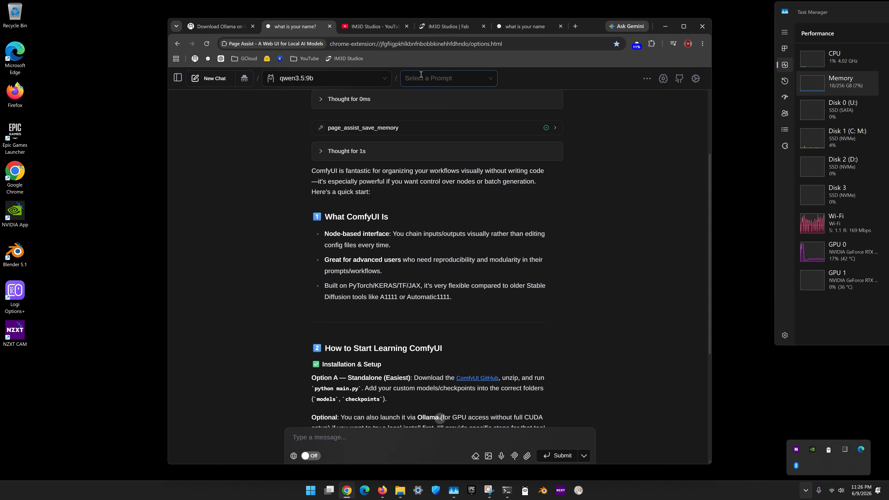
- View the IM3D Studios YouTube channel and switch to Firefox with the ComfyUI text_2_IMG workflow
click(374, 28)
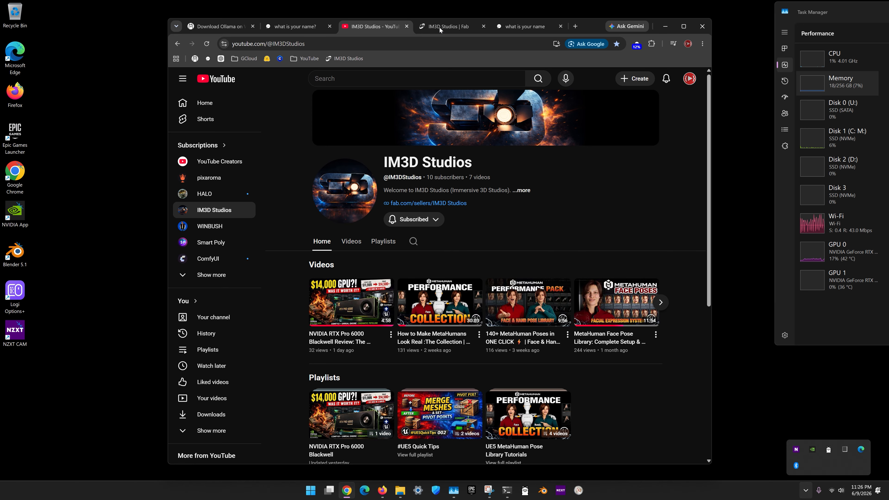
mouse_move(400, 492)
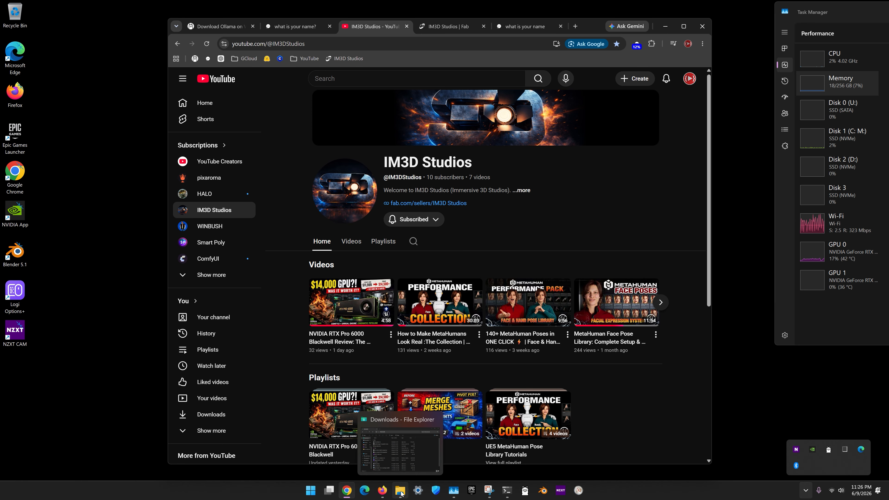
click(384, 492)
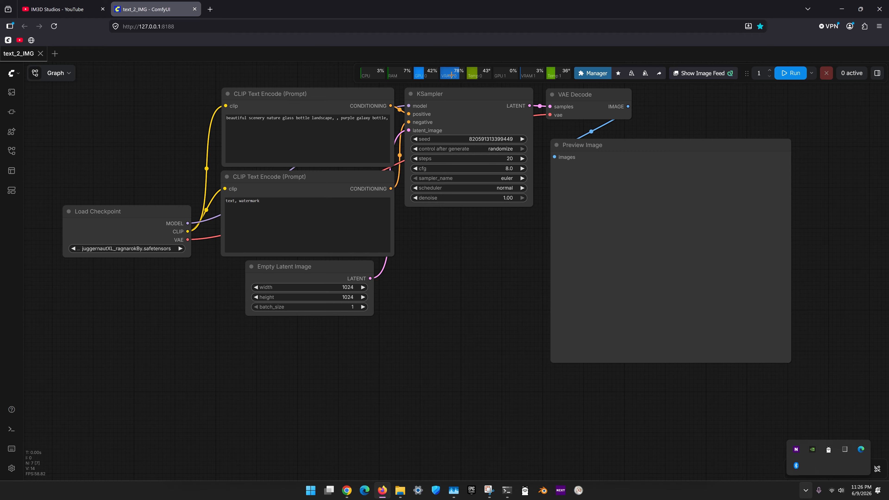
- Unload the models from memory in ComfyUI and clear its execution cache
click(631, 74)
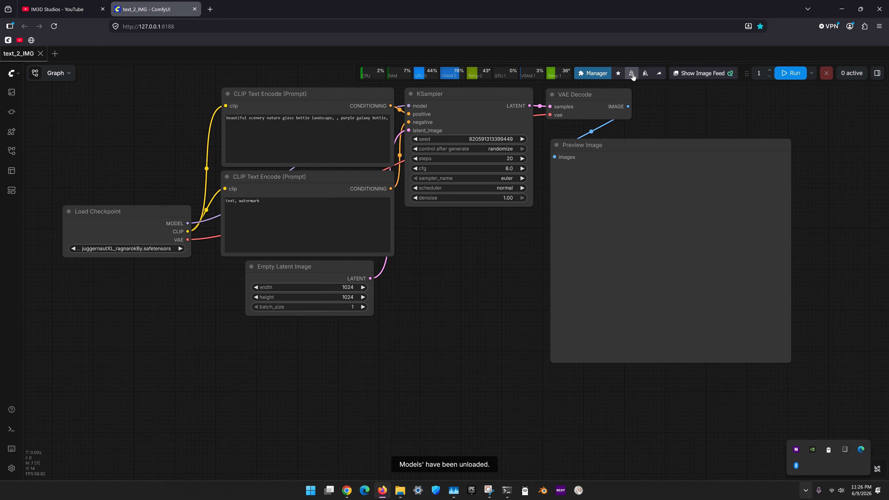
click(645, 74)
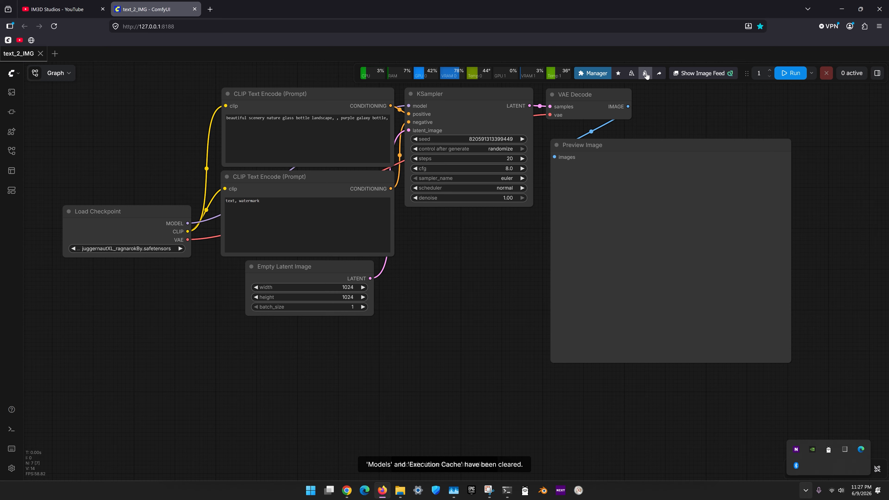
click(631, 74)
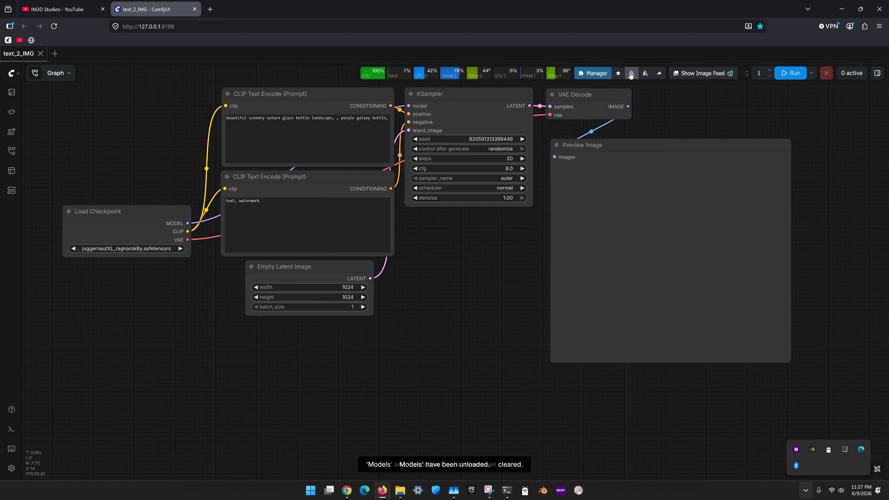
- Clear the models and execution cache in ComfyUI, and place Task Manager's performance view beside the workflow
click(645, 74)
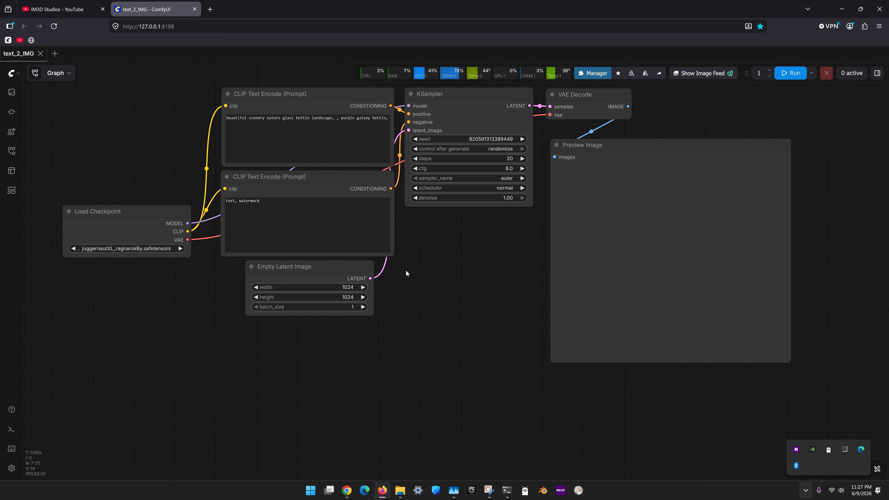
click(453, 491)
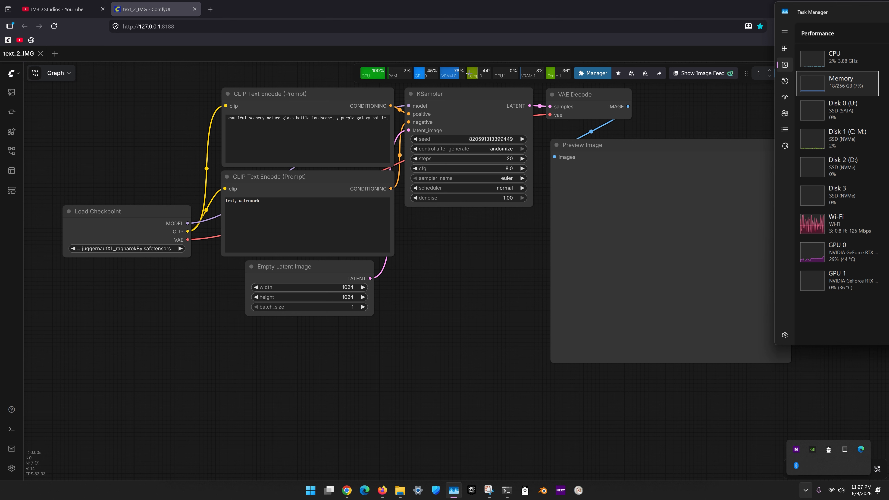
drag(806, 11, 821, 121)
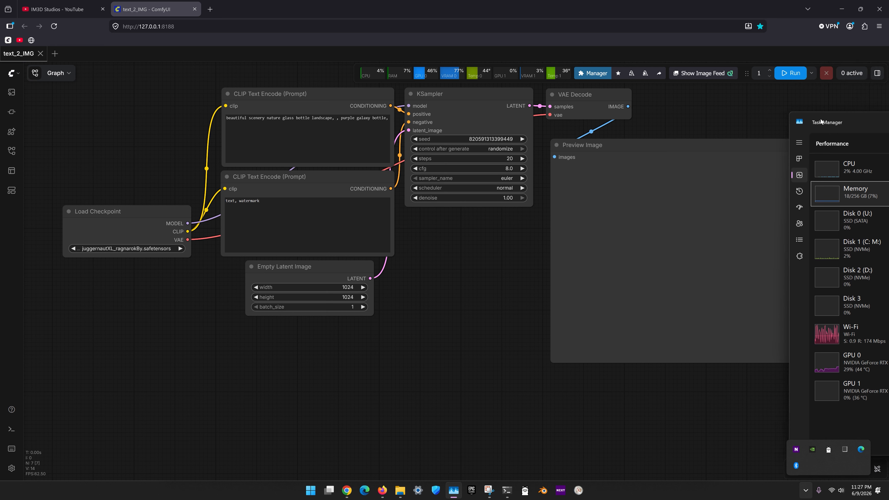
- Run the text_2_IMG workflow and bring Task Manager back up to monitor memory and GPU usage
click(790, 73)
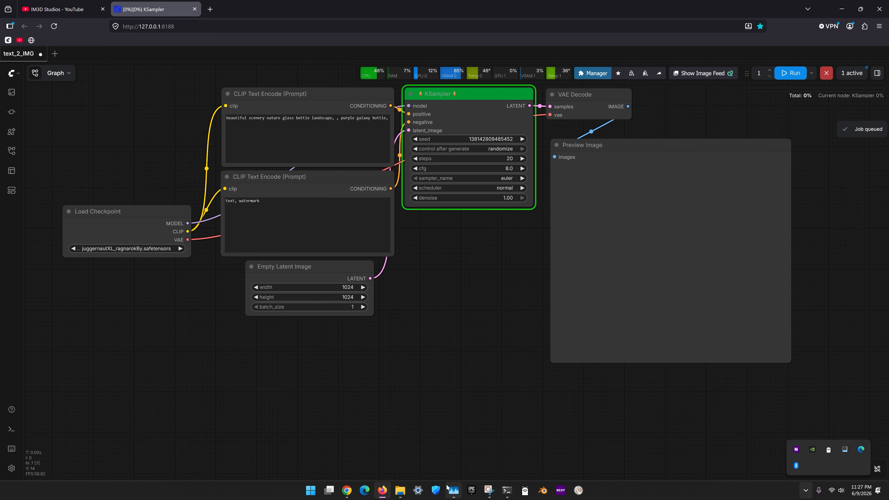
click(454, 490)
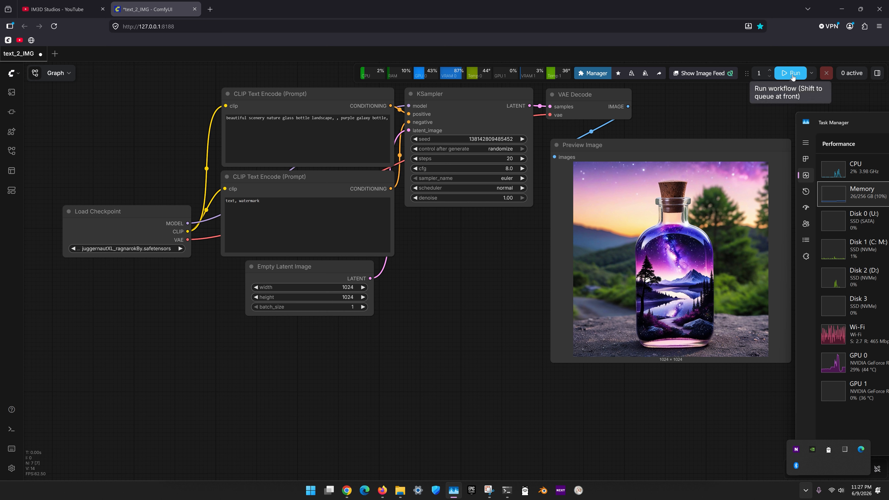
- Unload the models with the execution cache and run the text_2_IMG workflow again, checking resource usage in Task Manager
click(632, 78)
click(645, 78)
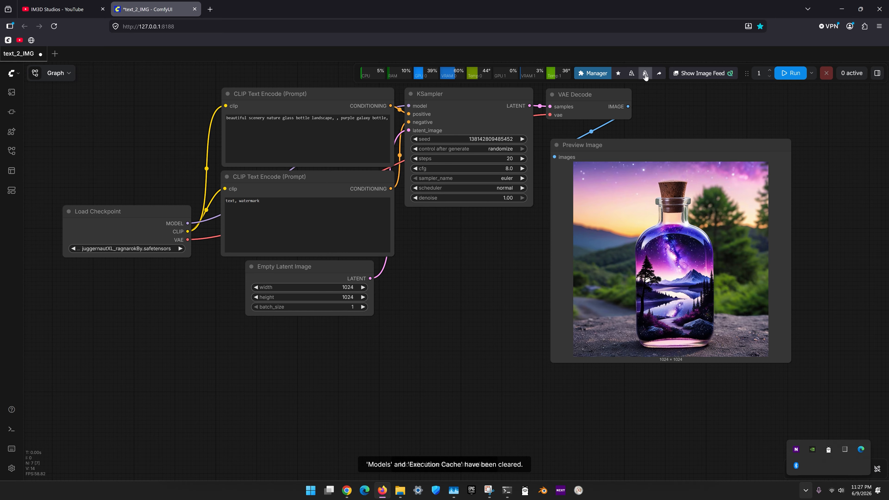
click(633, 77)
click(789, 78)
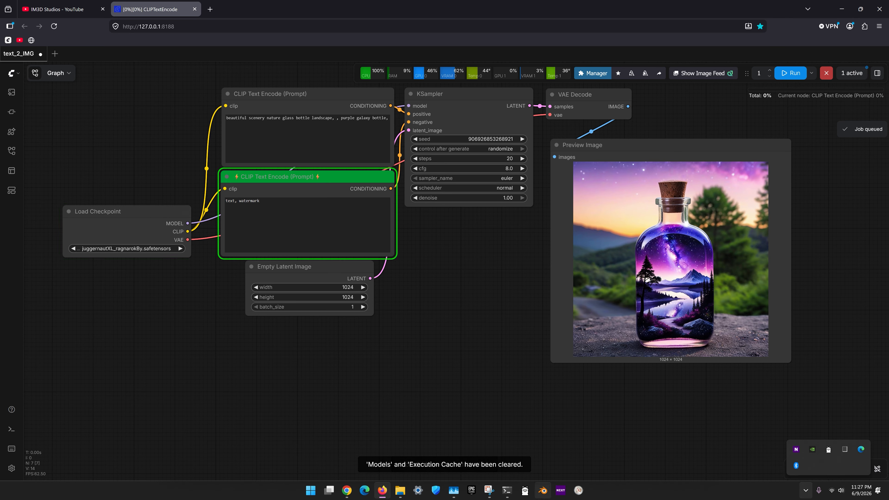
click(454, 490)
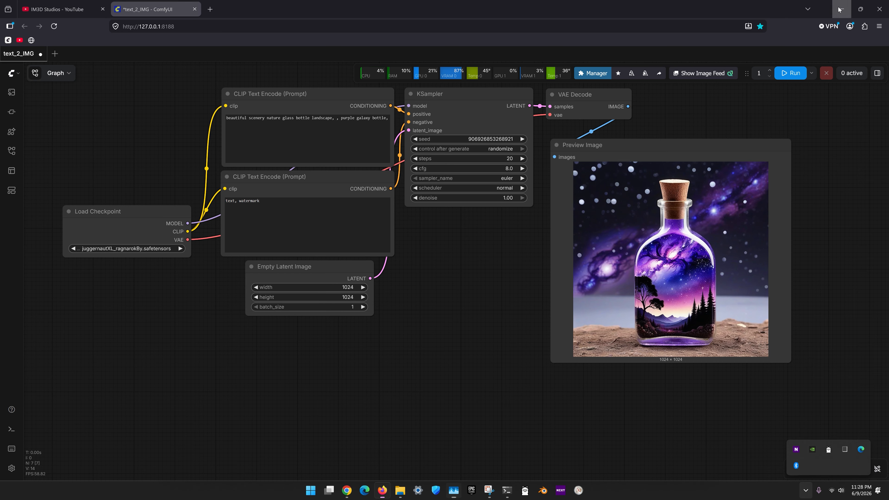
- Minimize Firefox, open the IM3D Studios seller page on Fab in Chrome, and reposition the Chrome window
click(872, 3)
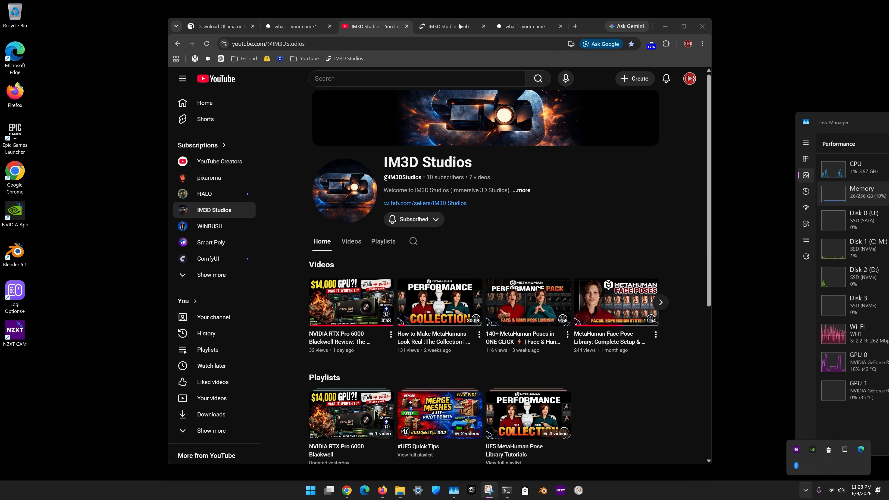
click(584, 20)
drag(588, 24, 589, 23)
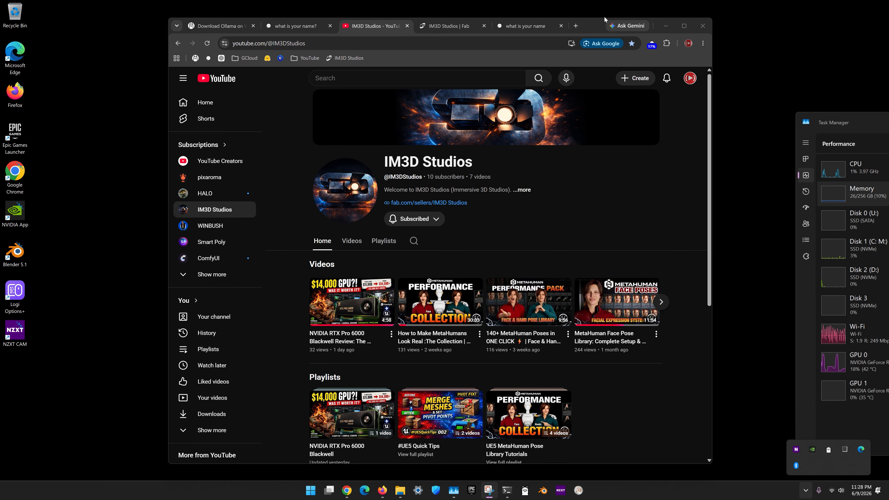
drag(597, 23, 590, 46)
click(454, 50)
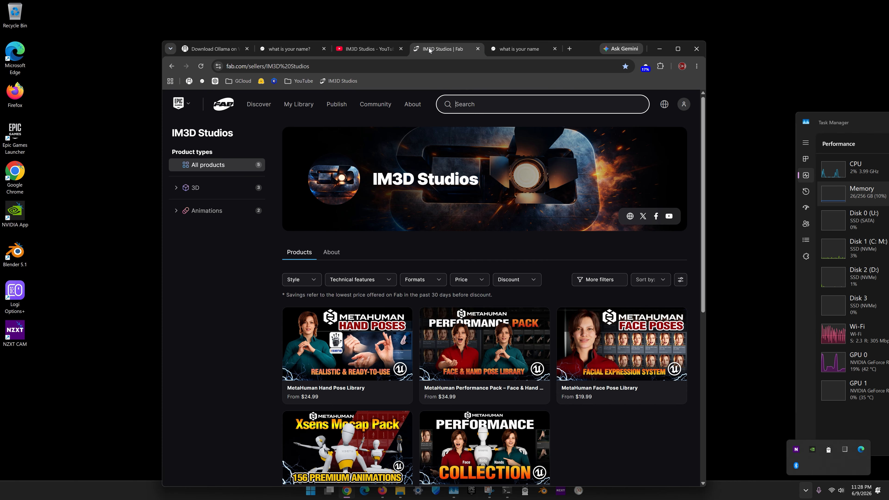
drag(573, 43, 570, 28)
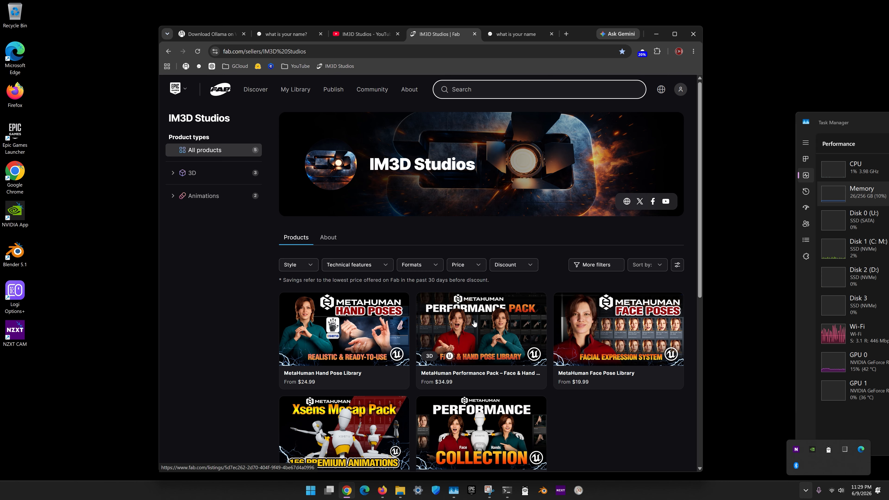
- Look through the IM3D Studios products on Fab and return to the IM3D Studios YouTube channel
scroll(471, 326, down, 3)
scroll(571, 324, up, 1)
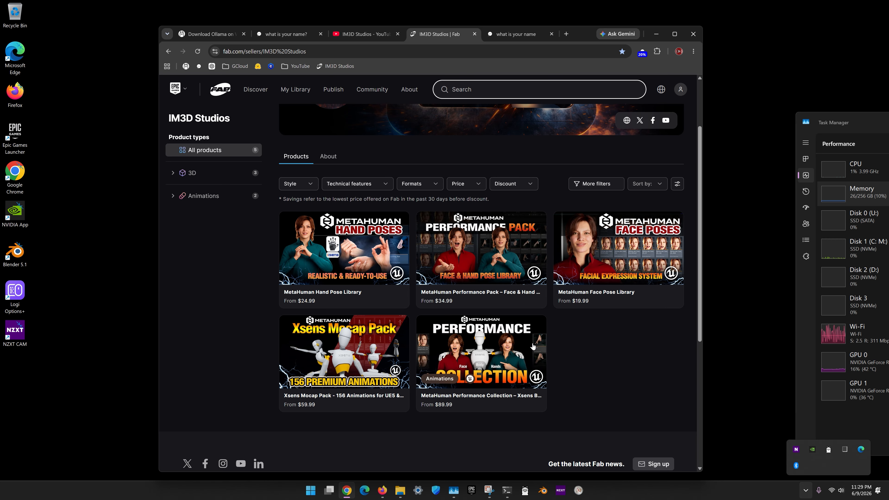
click(353, 35)
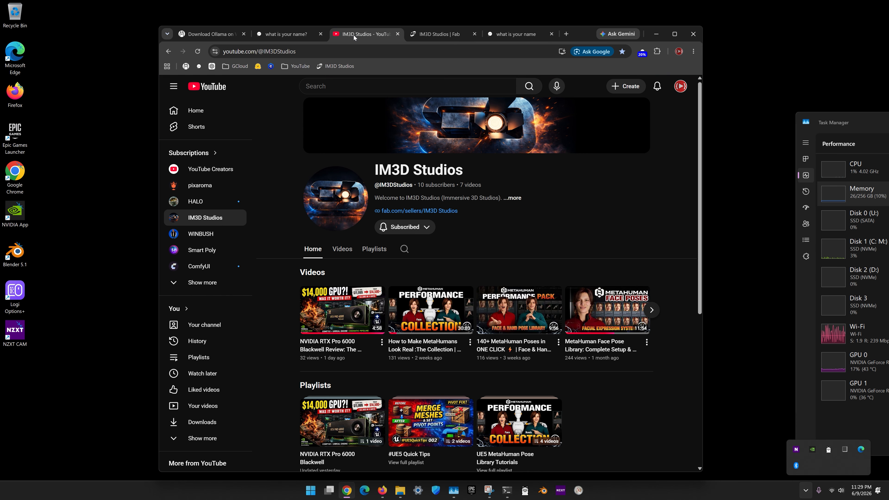